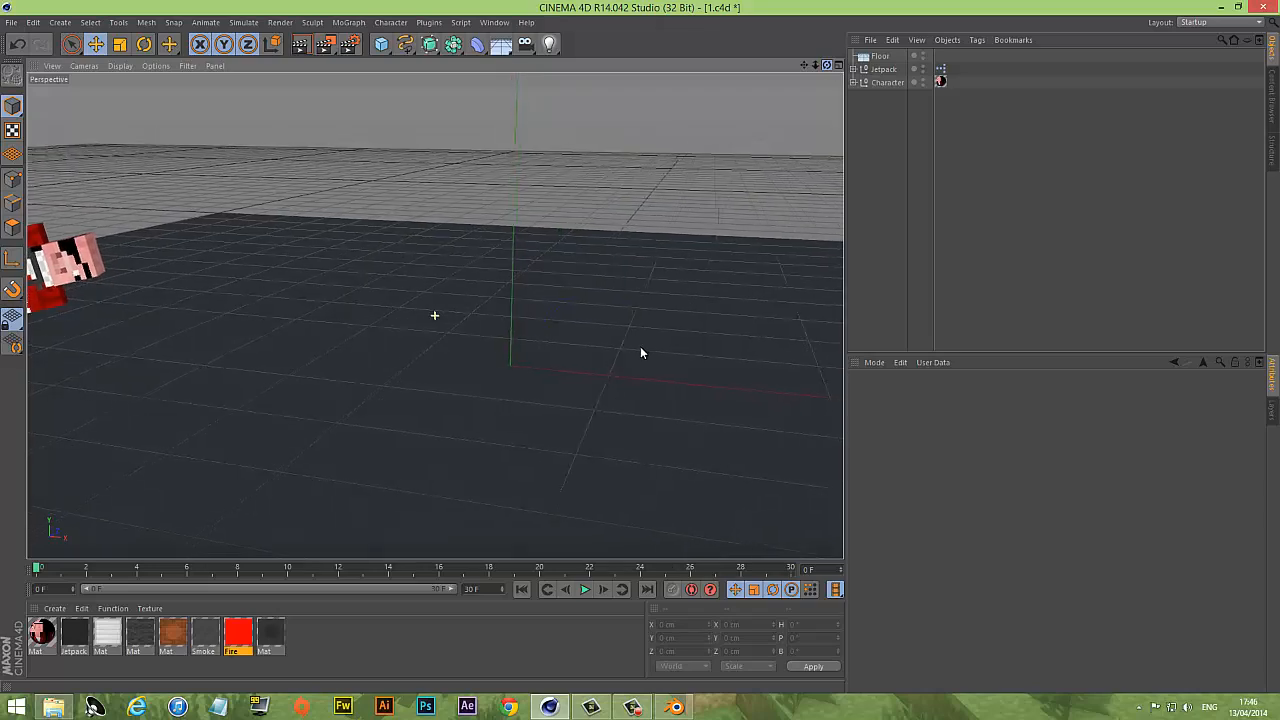
Step: Examine the Save options and available file formats in the Cinema 4D render settings
drag(804, 65, 641, 350)
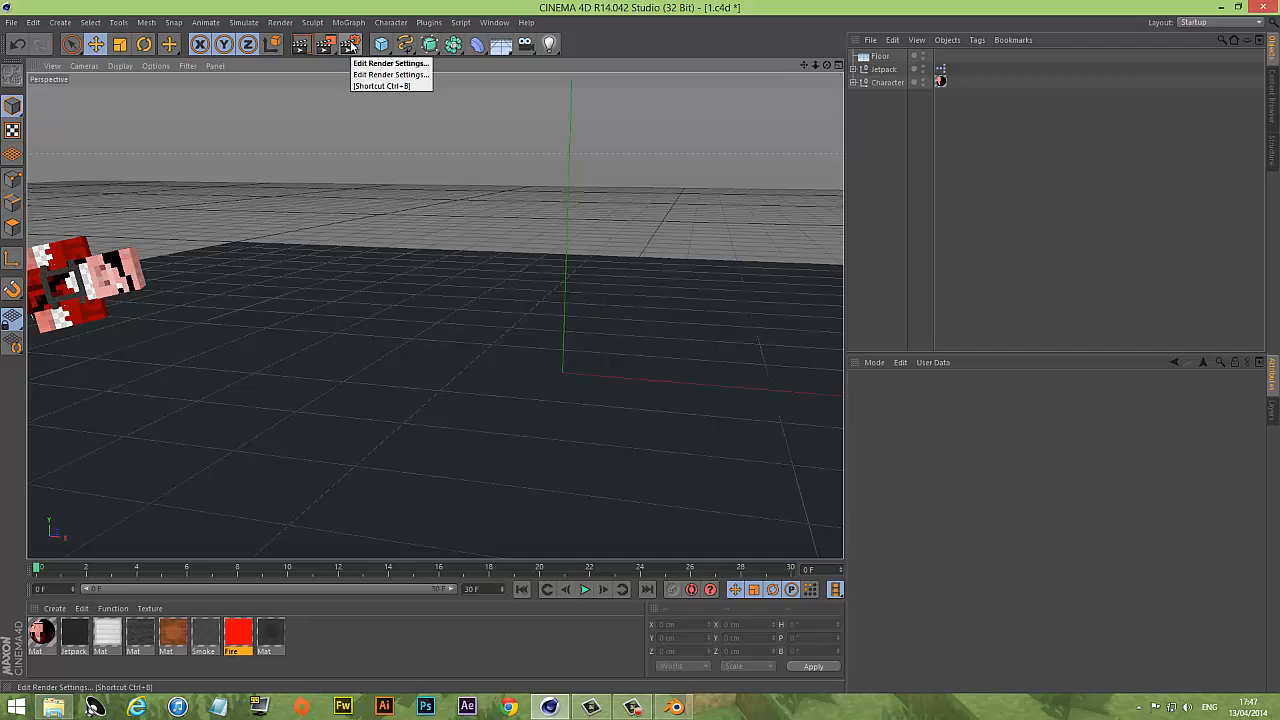
click(350, 45)
click(114, 68)
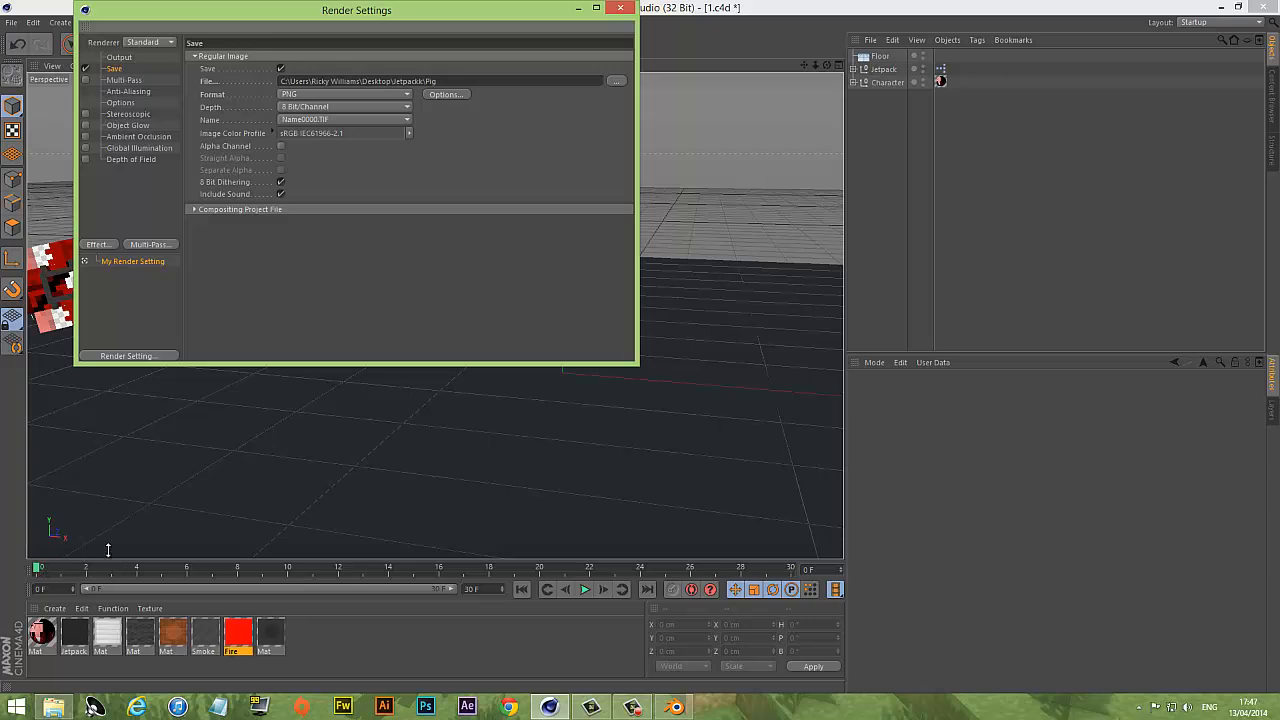
drag(40, 570, 1, 567)
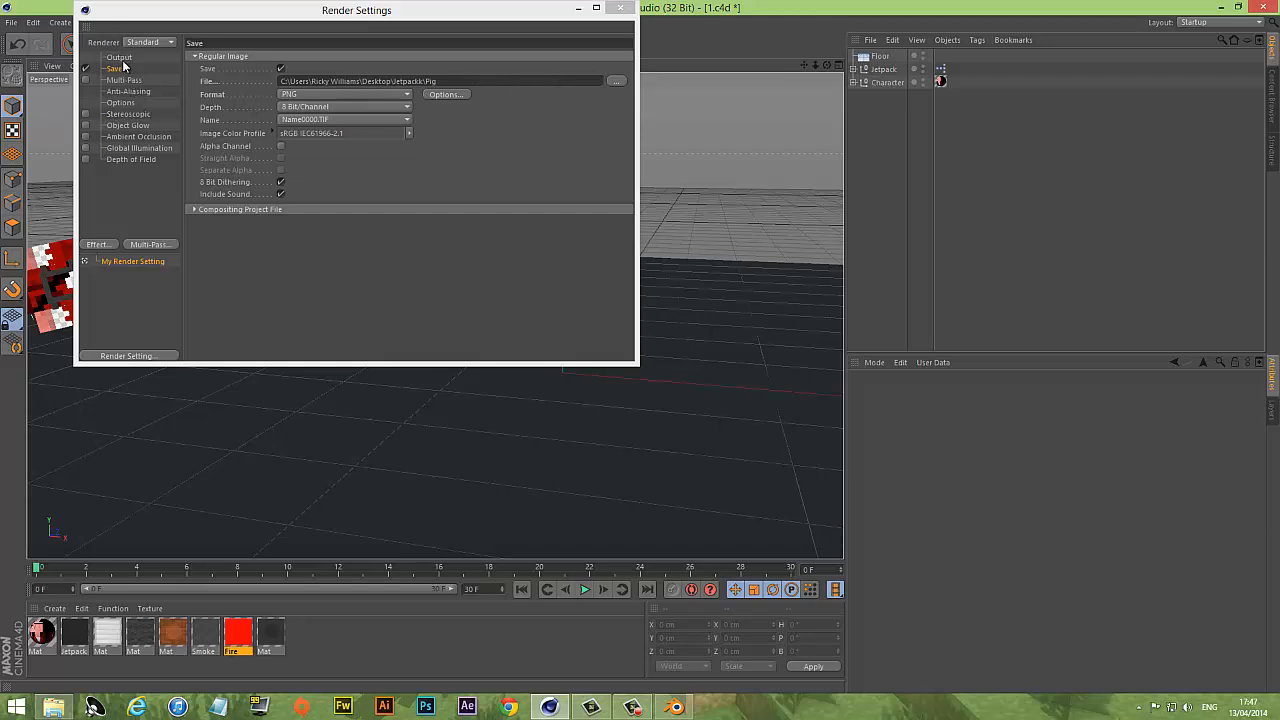
click(311, 95)
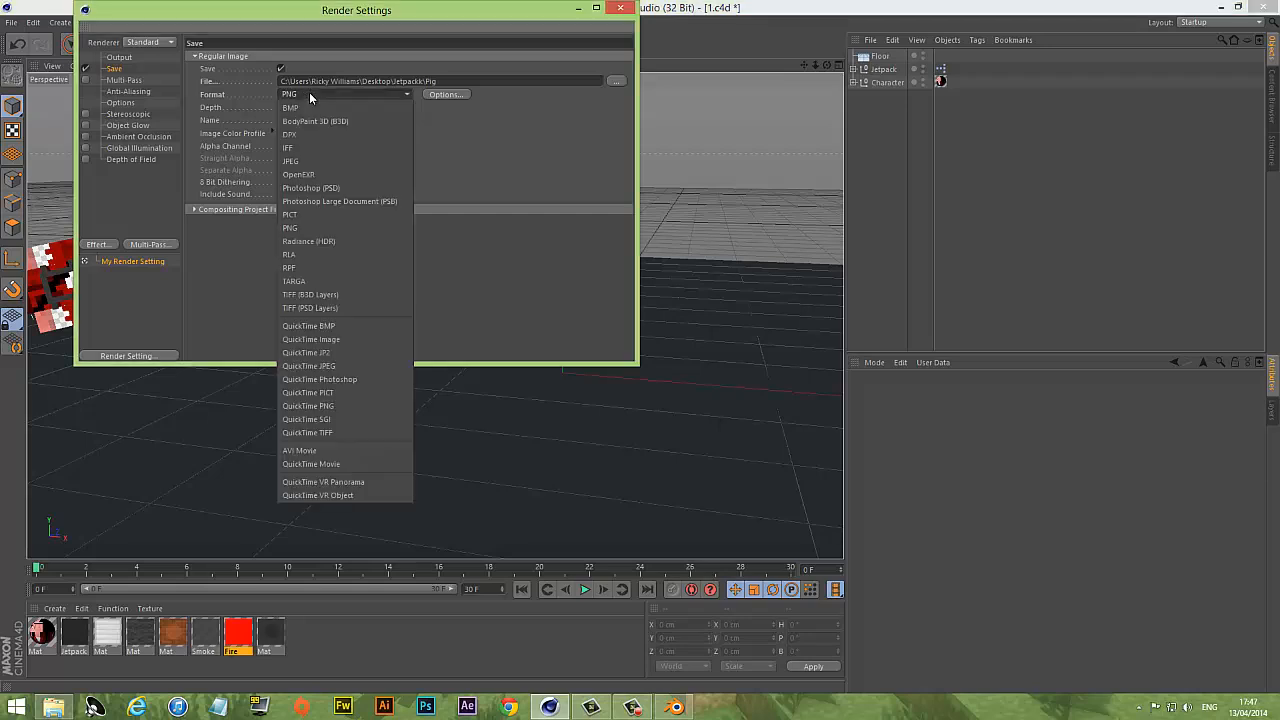
click(310, 96)
click(310, 96)
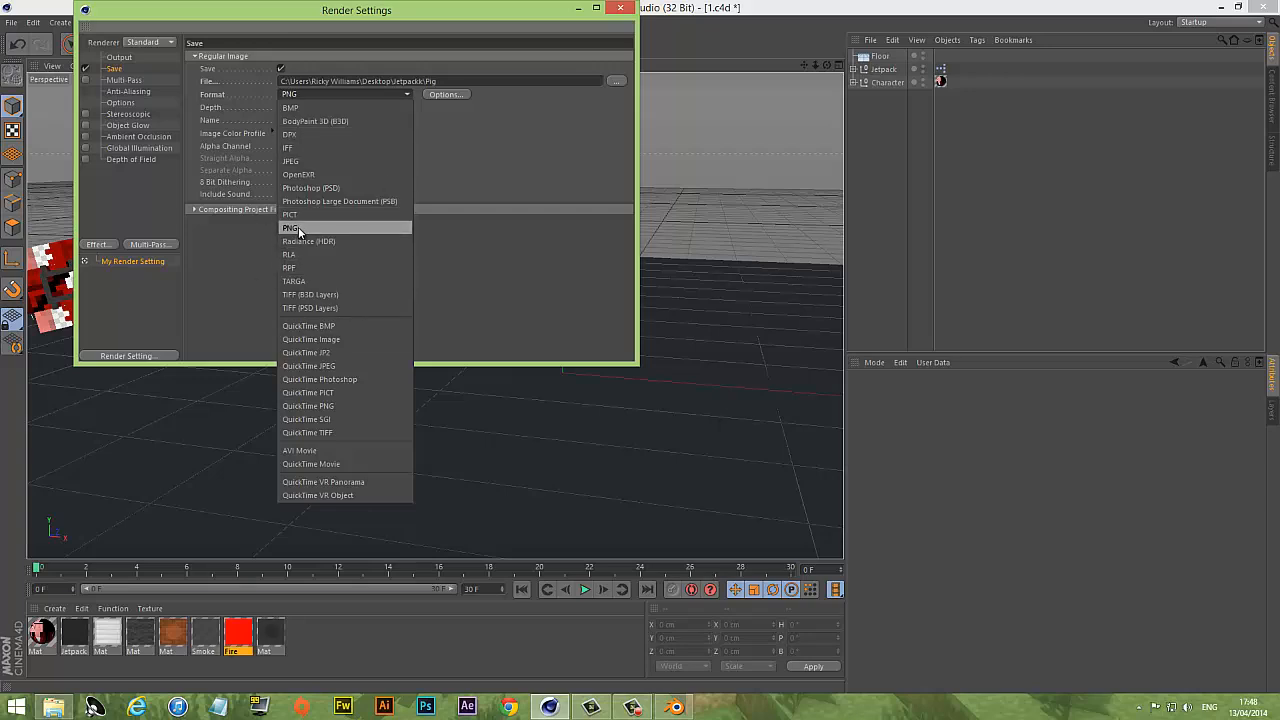
click(678, 707)
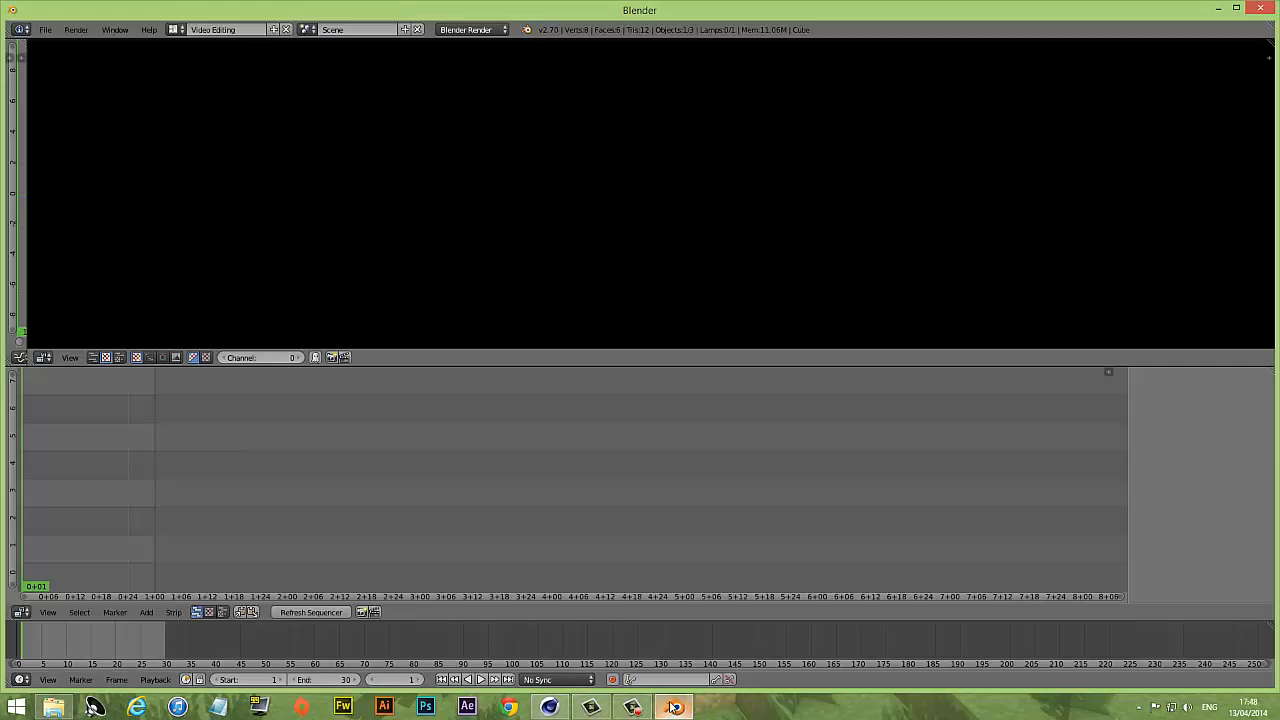
click(552, 705)
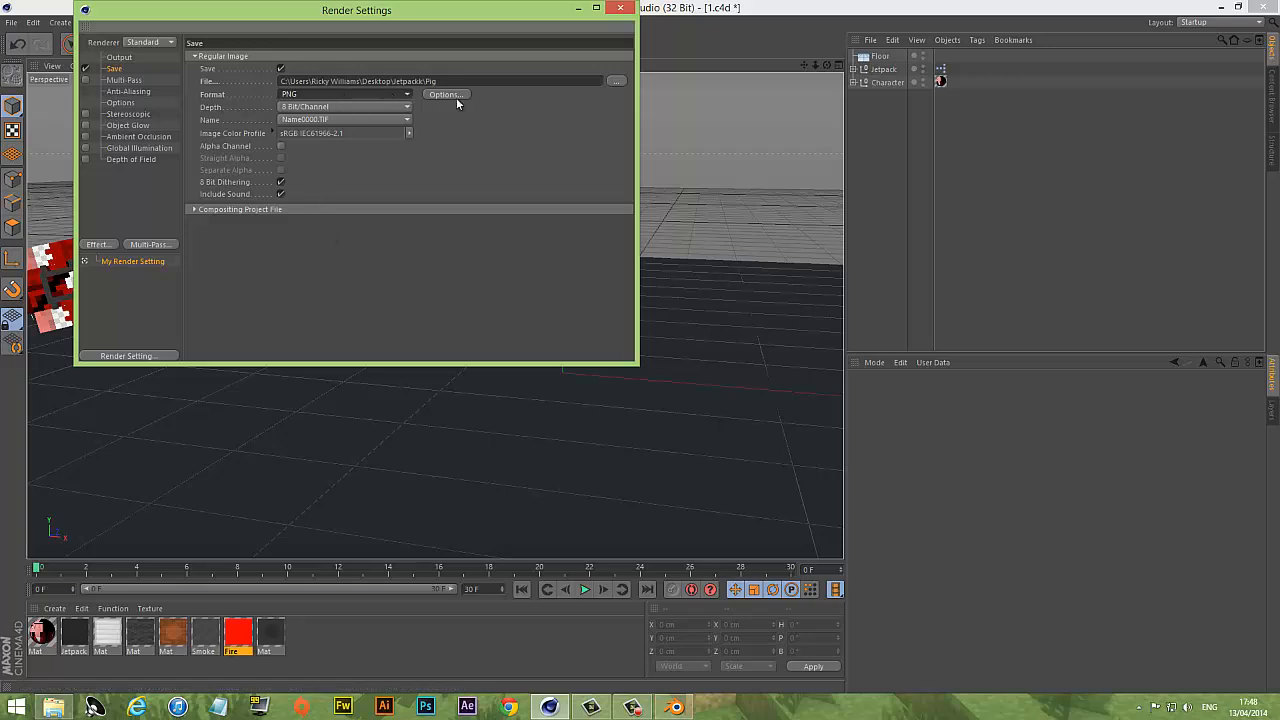
click(624, 10)
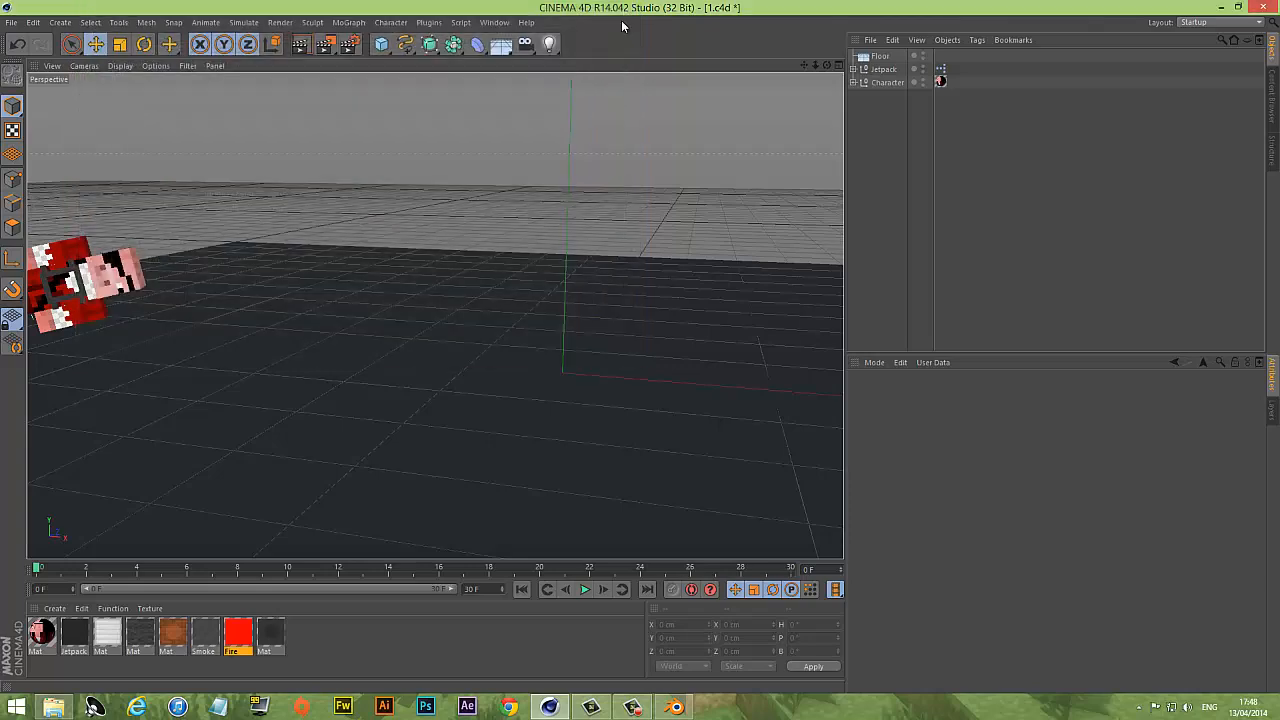
Step: Switch to Blender and choose the Video Editing screen layout
click(674, 707)
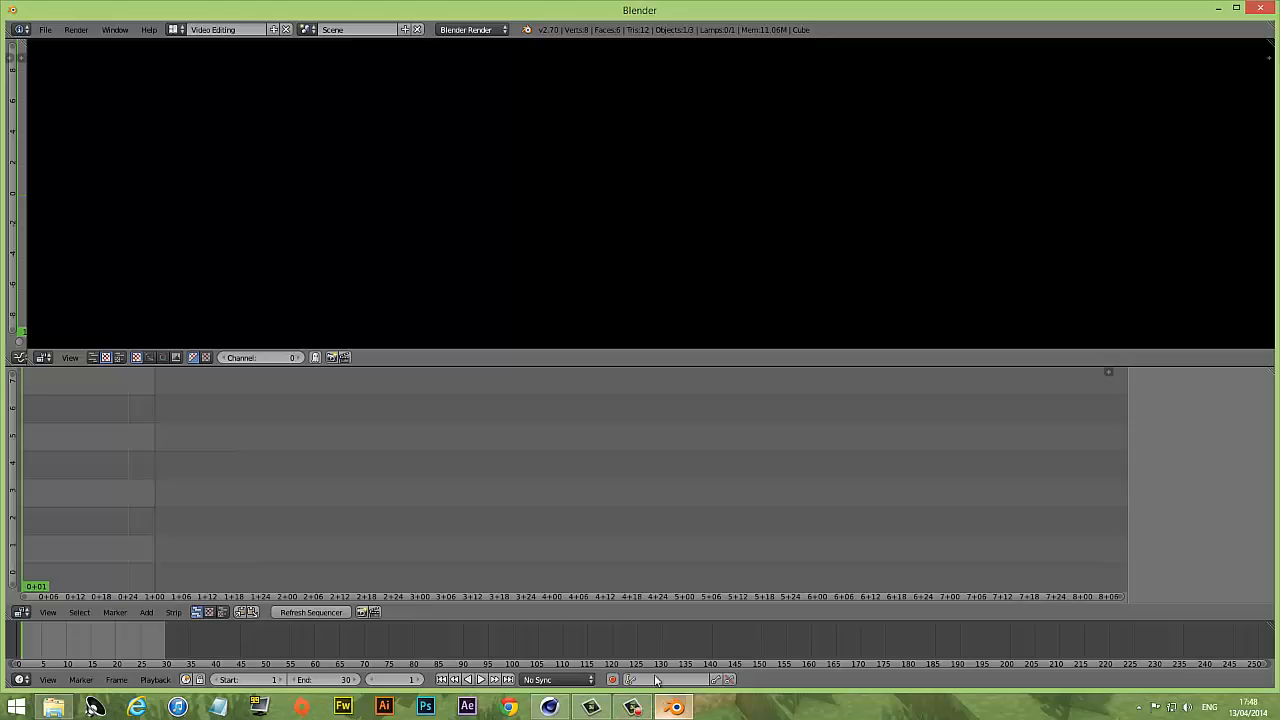
click(177, 31)
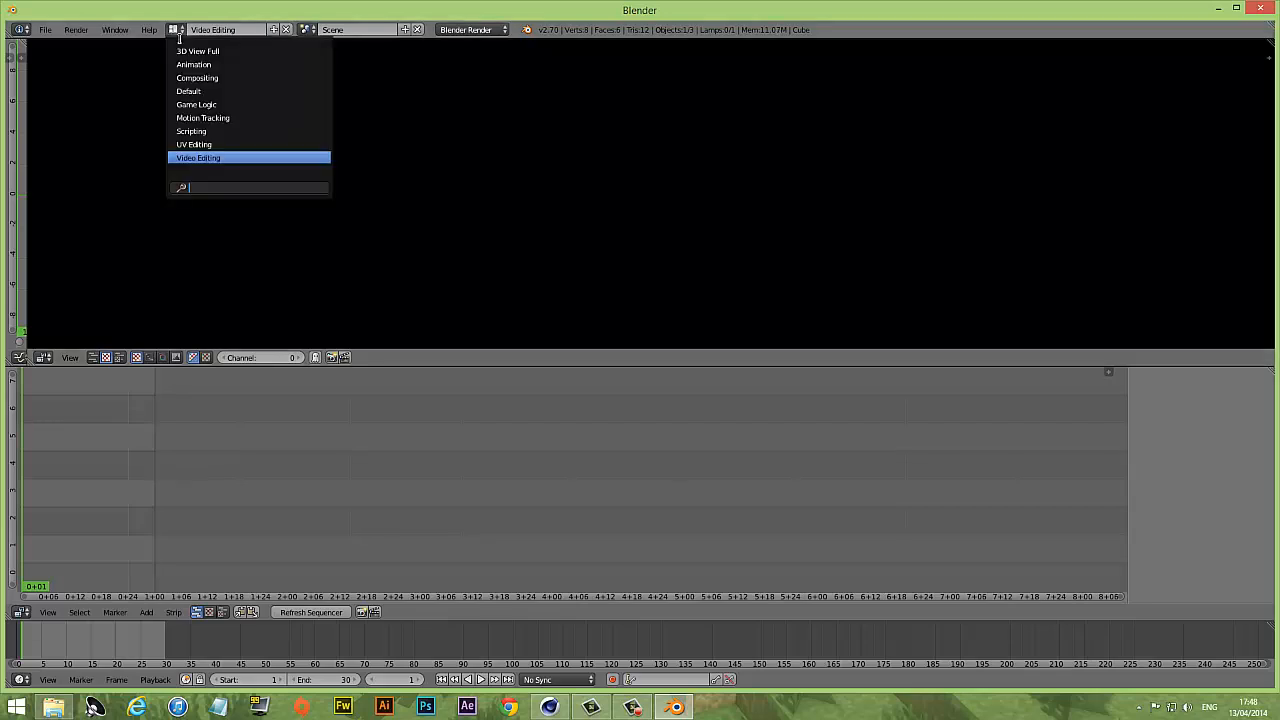
click(190, 92)
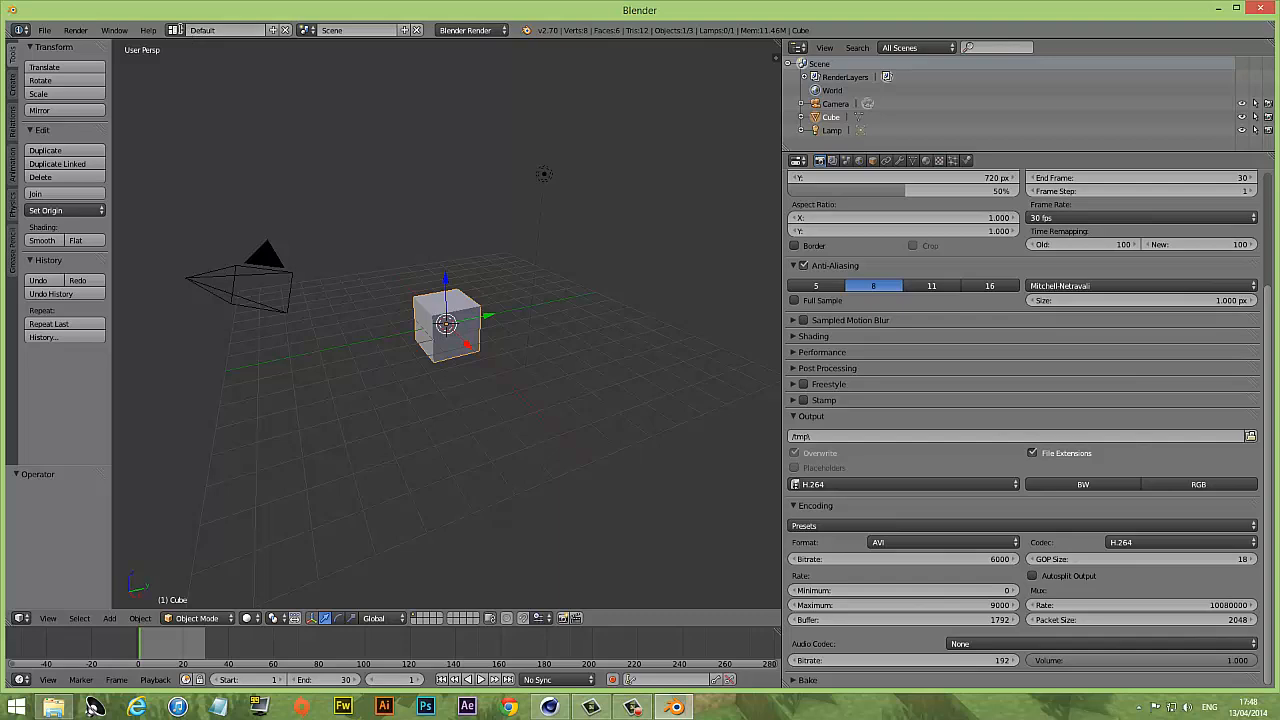
click(177, 31)
click(197, 160)
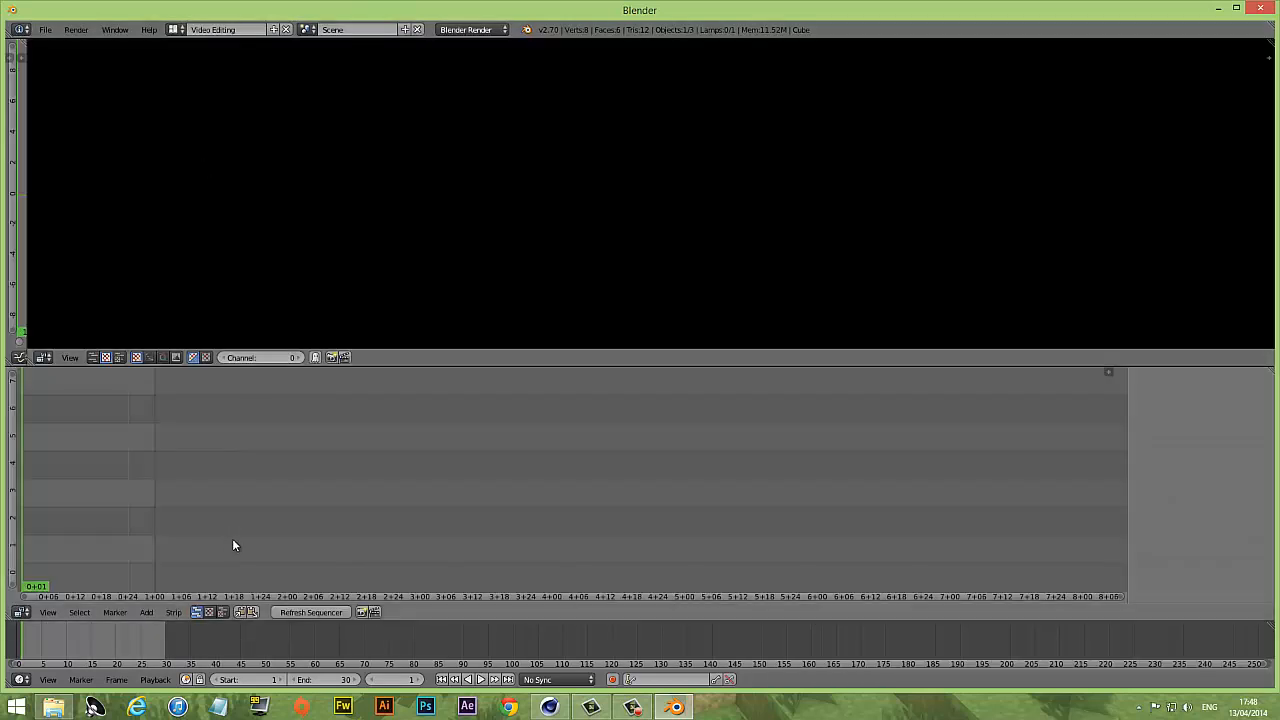
Step: Add all the Pig PNG frames from the desktop's Jetpackk folder as an image strip and move the playhead to frame 0
click(146, 612)
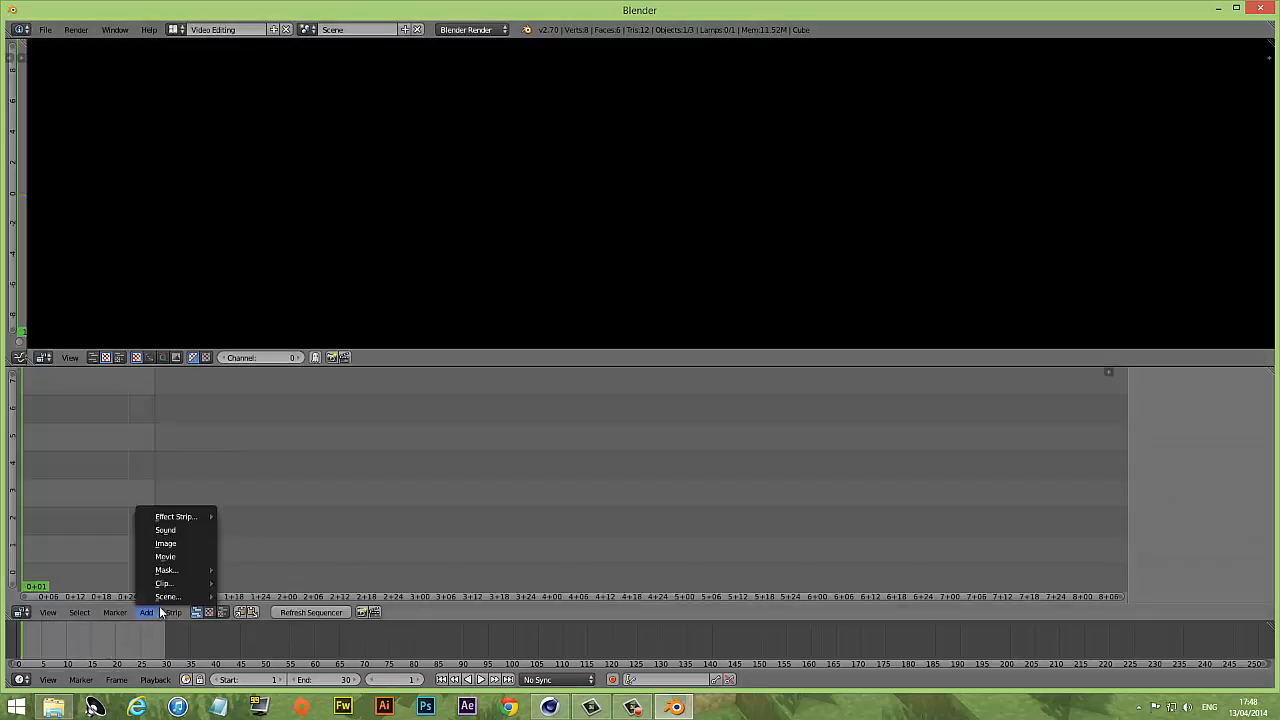
click(197, 543)
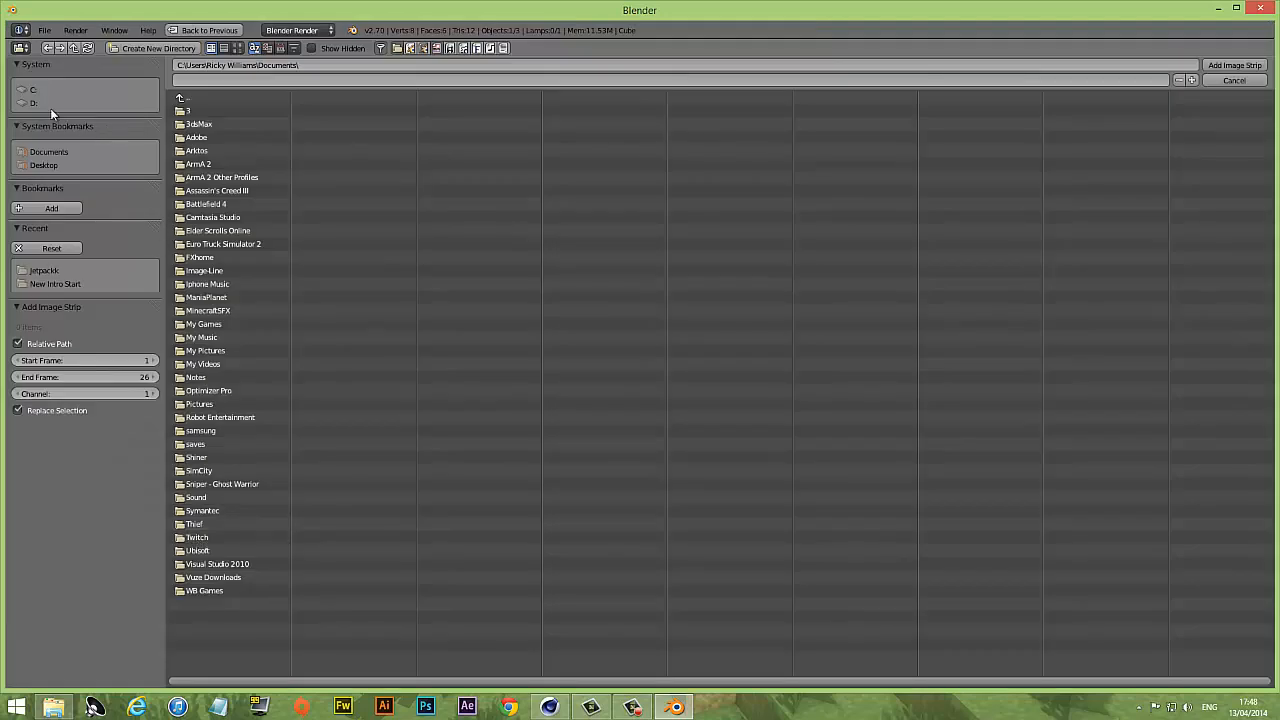
click(44, 166)
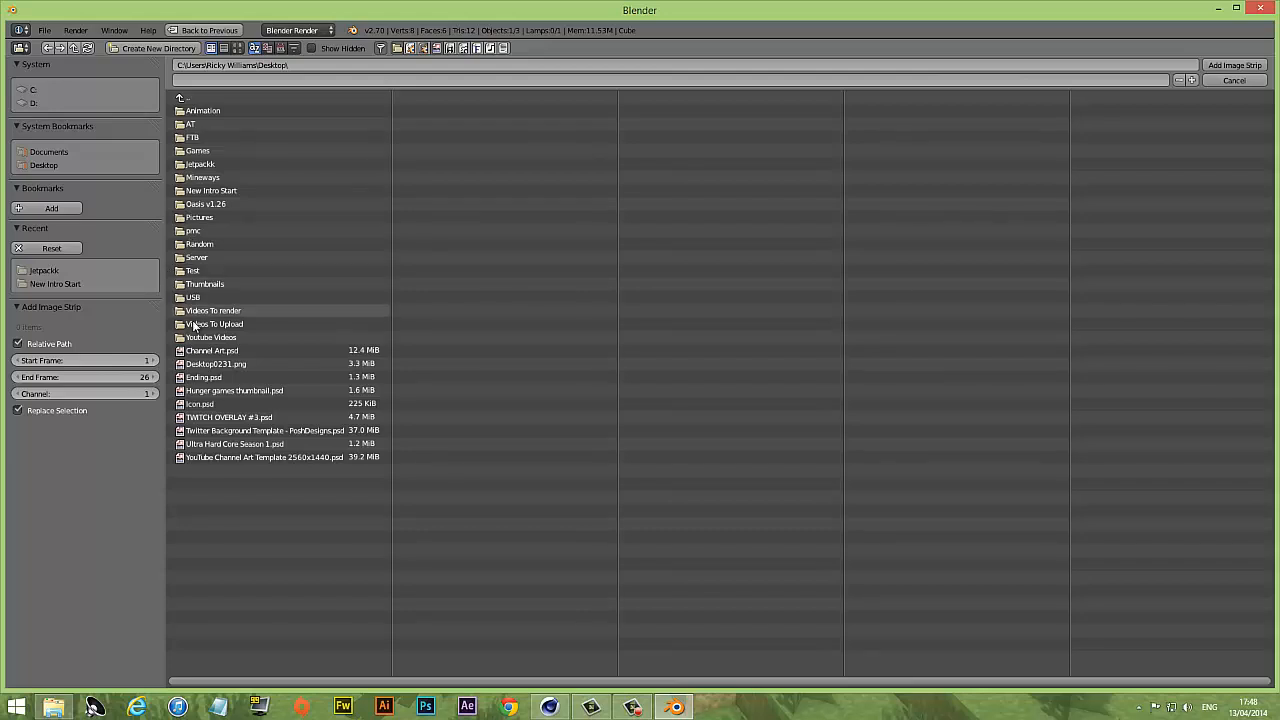
click(205, 165)
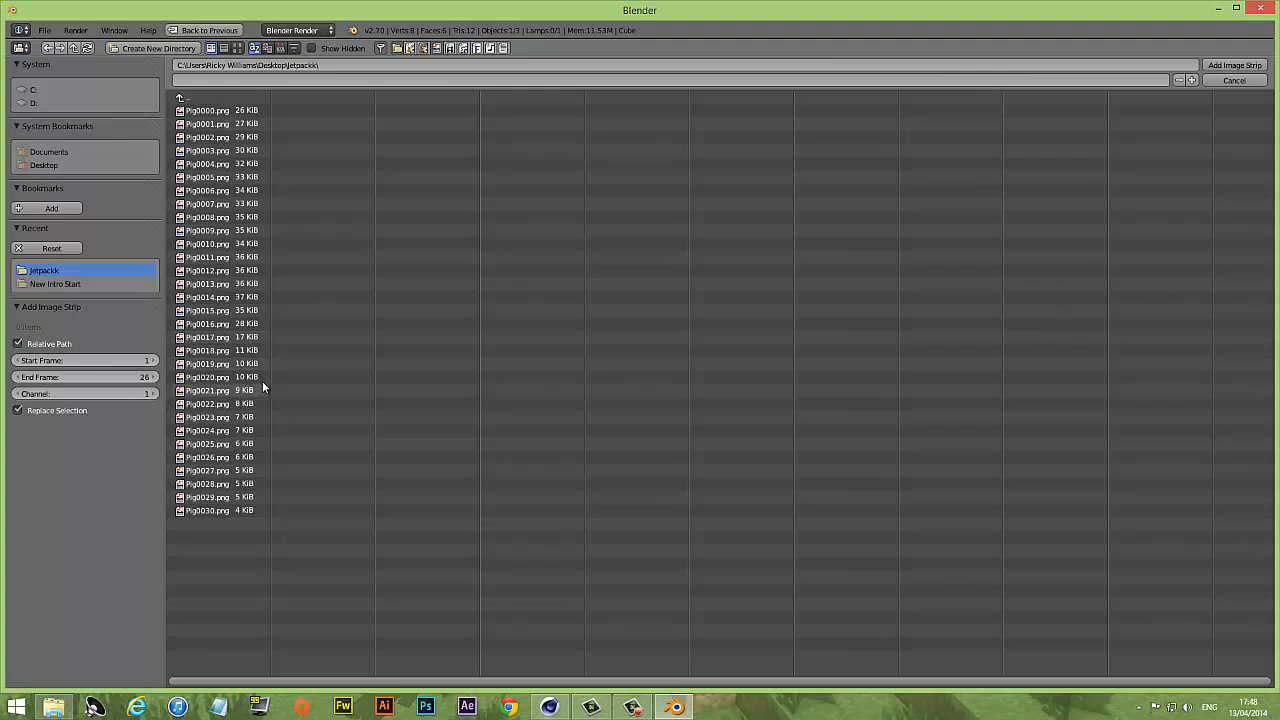
key(a)
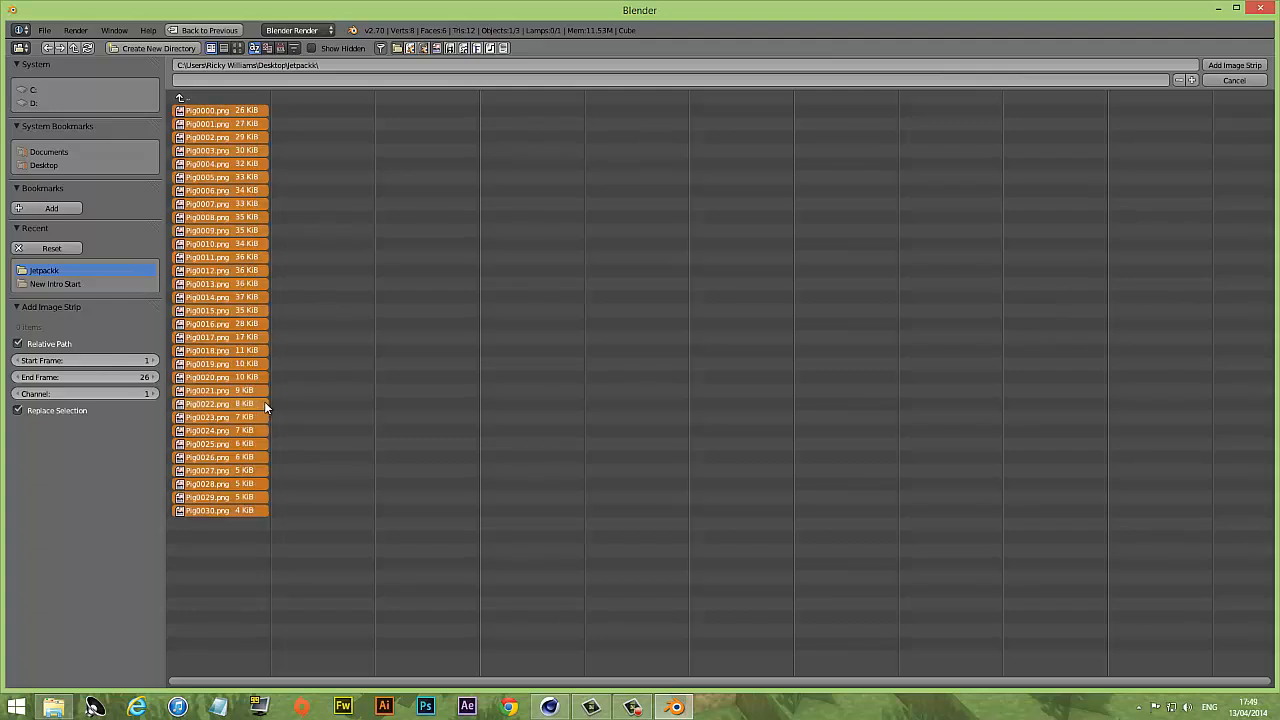
key(Return)
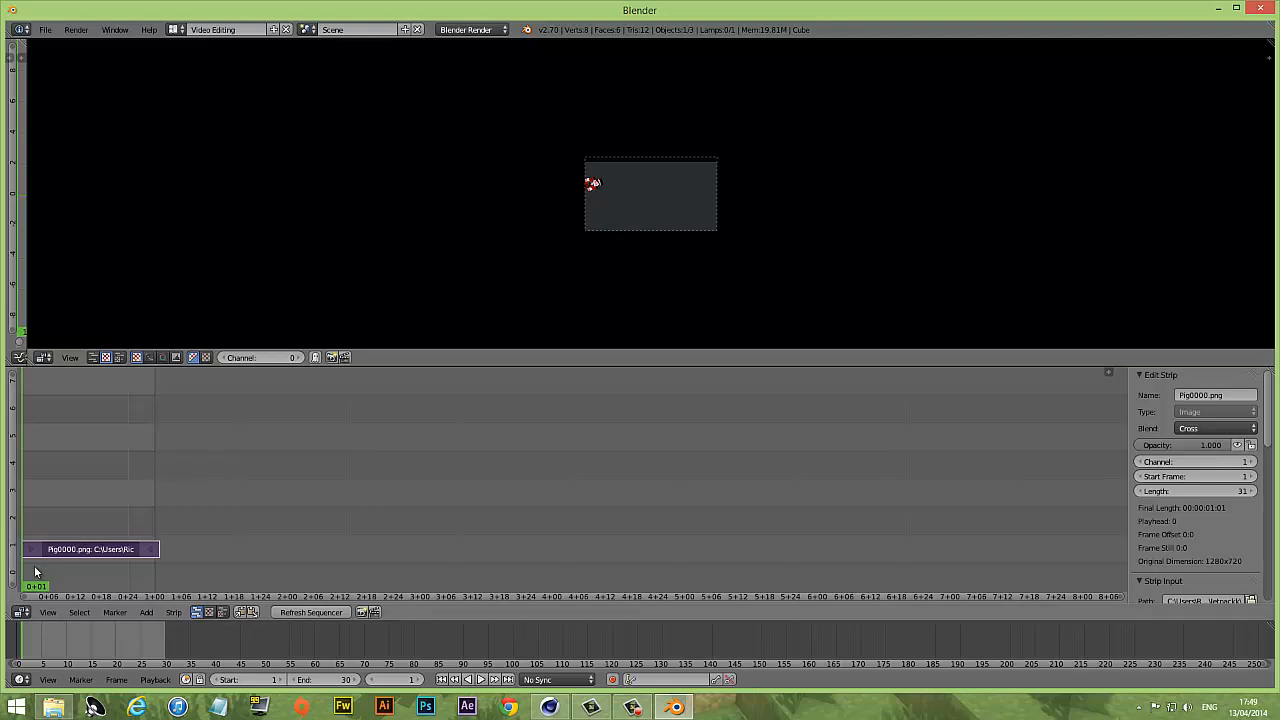
mouse_move(35, 571)
mouse_down()
mouse_move(1022, 578)
mouse_move(25, 582)
mouse_up()
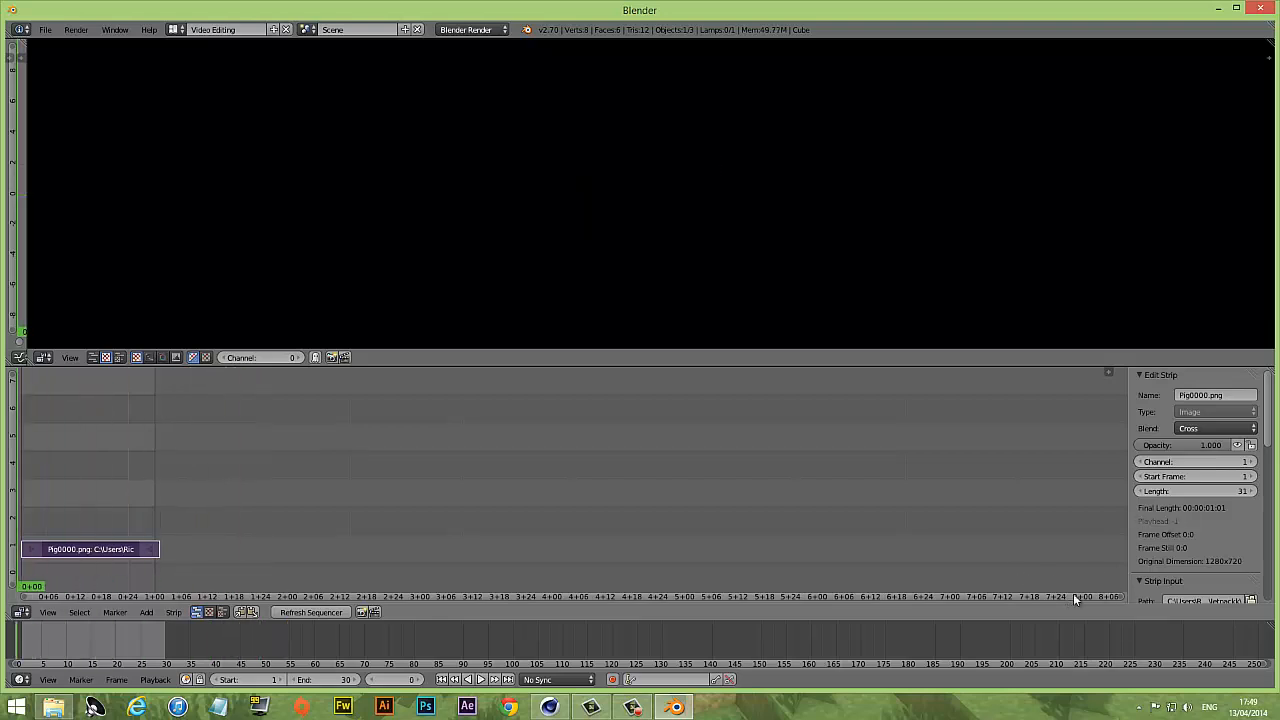
drag(1074, 594, 1028, 593)
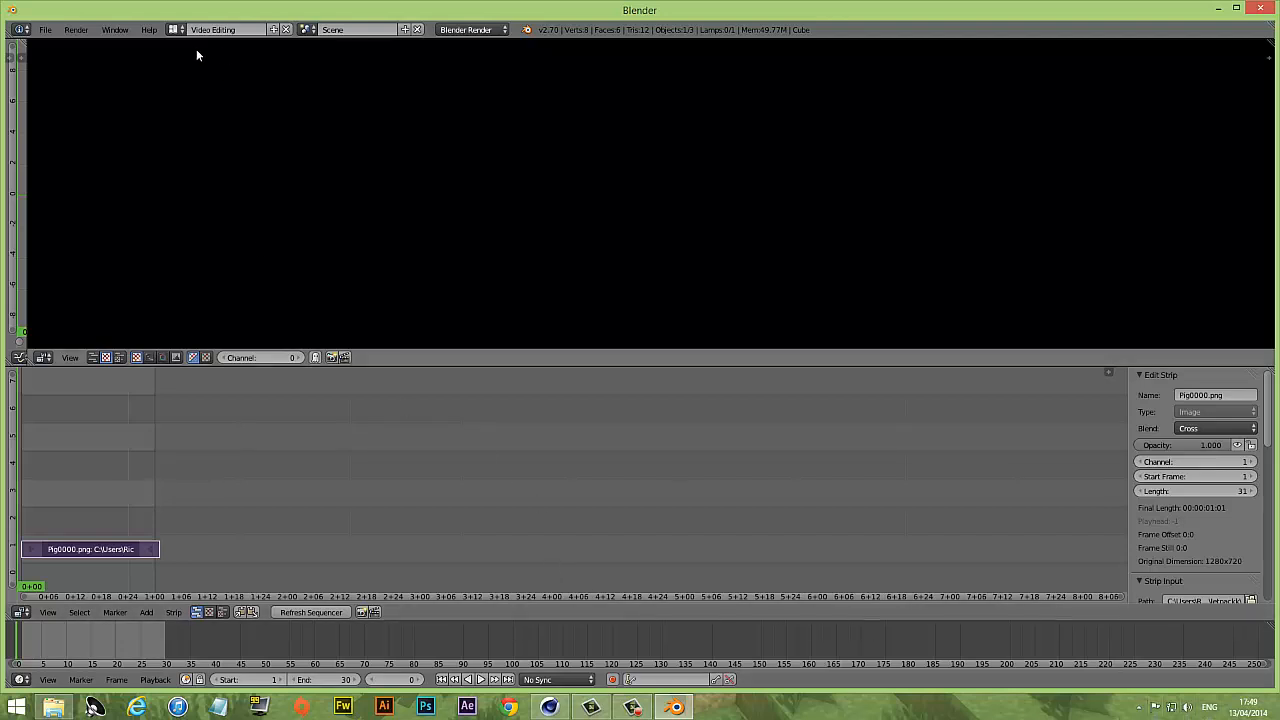
Step: Switch to the Default screen layout and set the render output to H.264 with RGB color
click(173, 30)
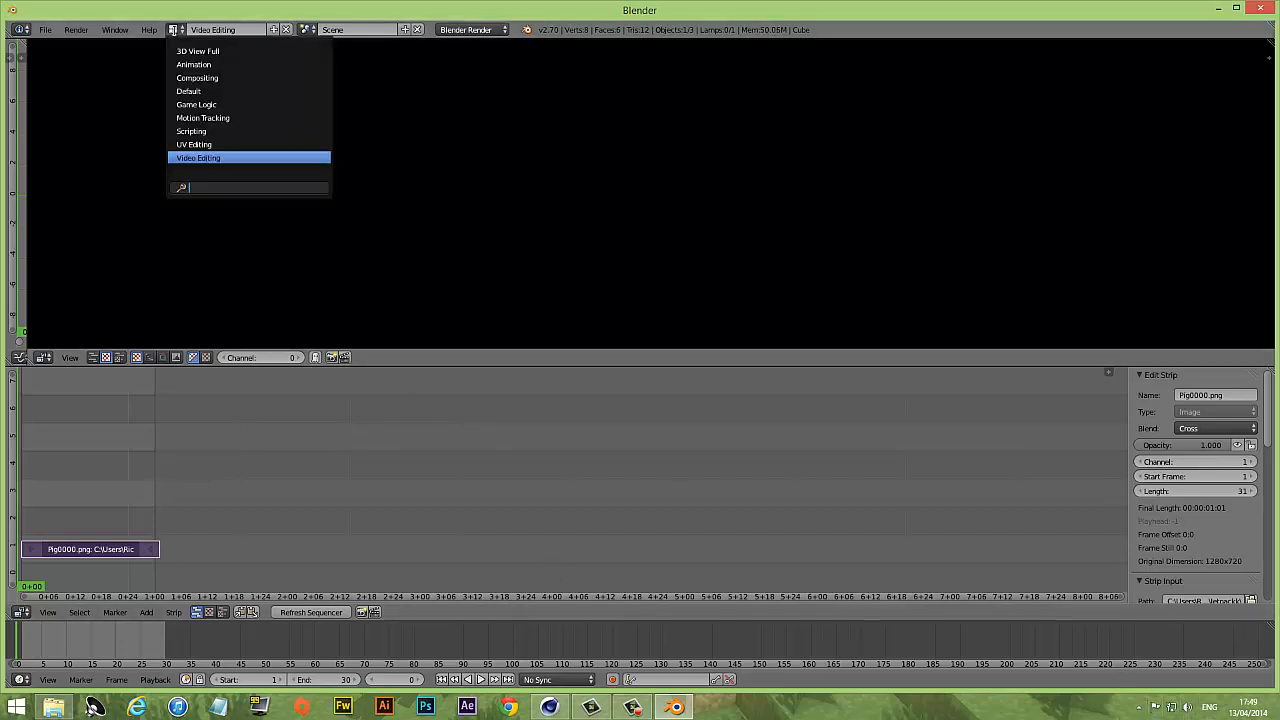
click(188, 90)
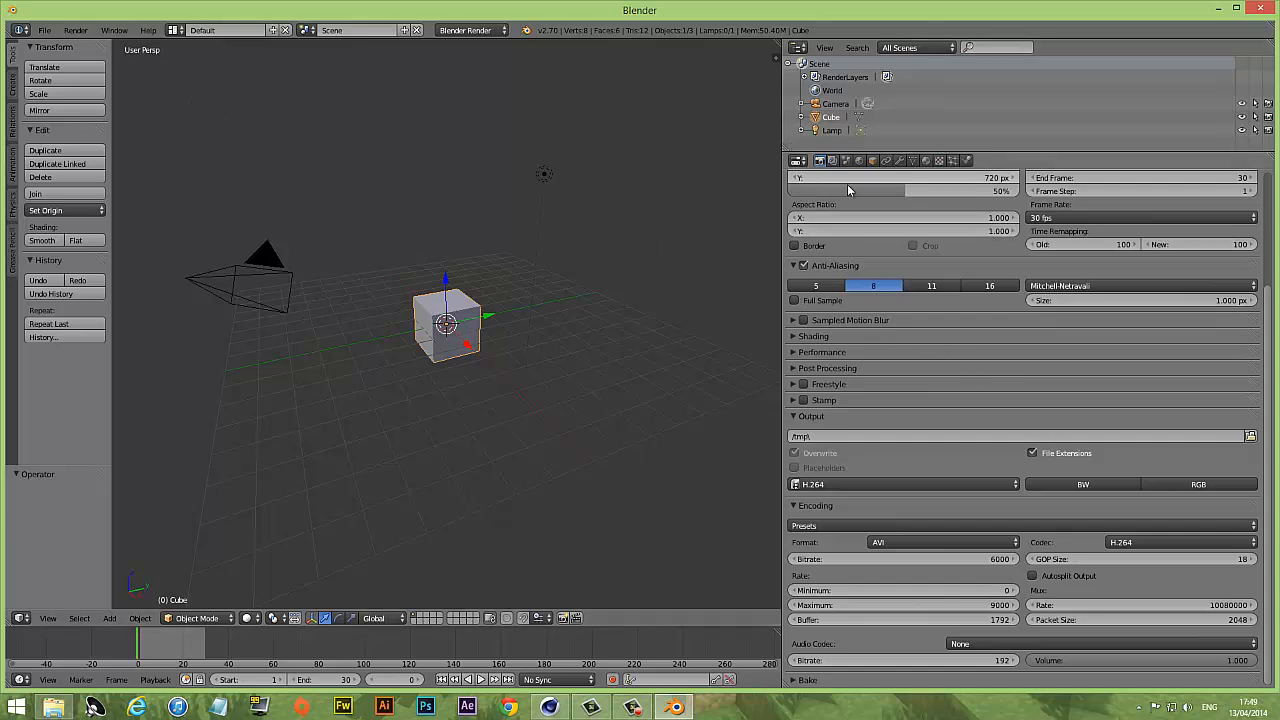
drag(1271, 310, 1231, 165)
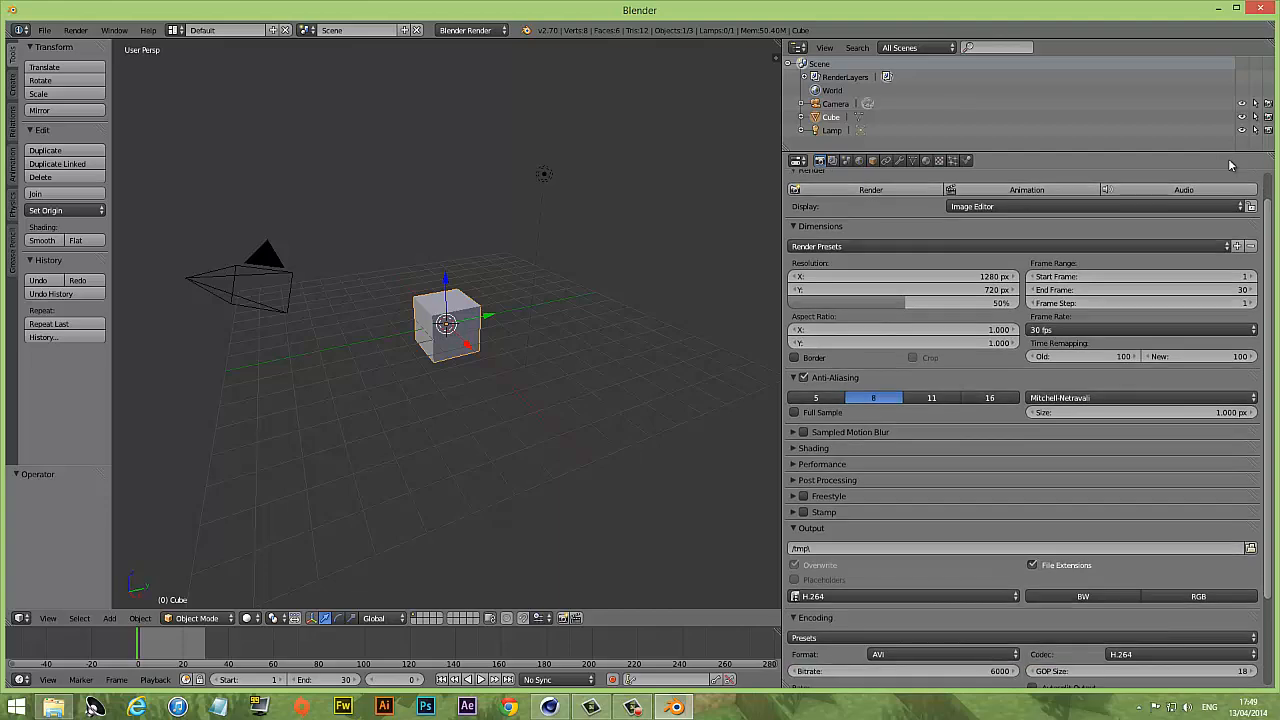
scroll(1231, 165, down, 1)
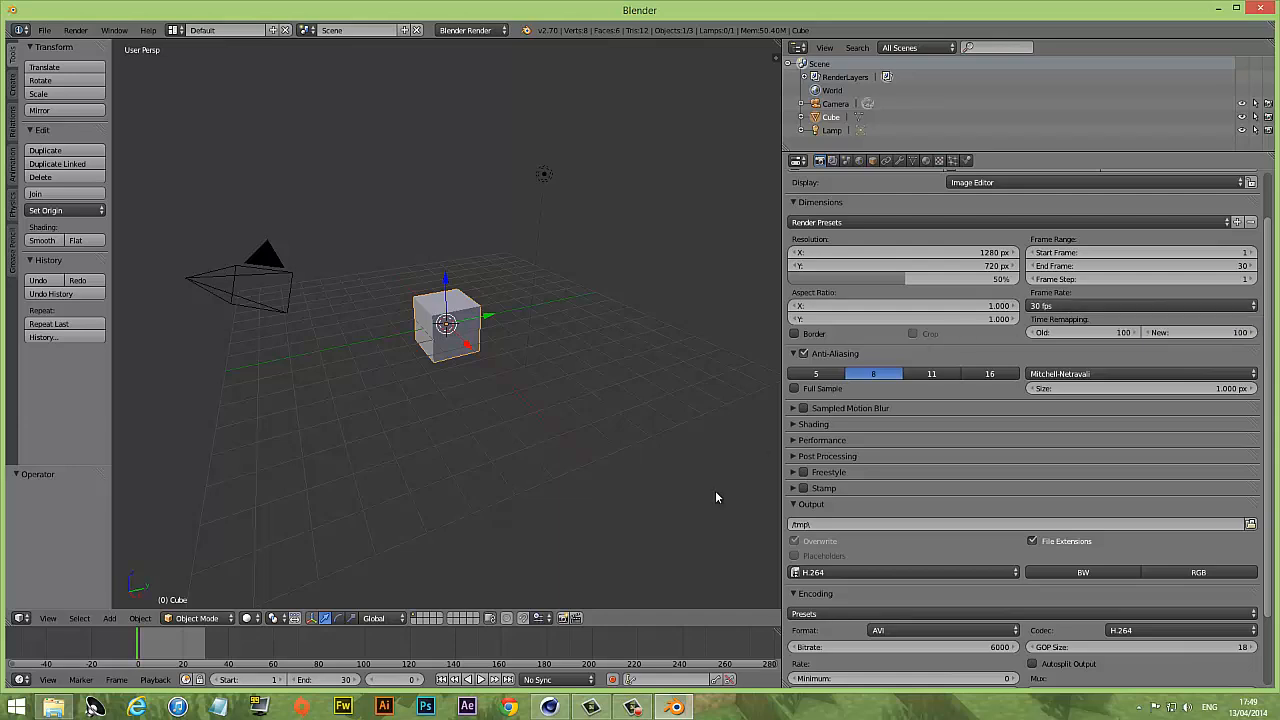
mouse_move(561, 705)
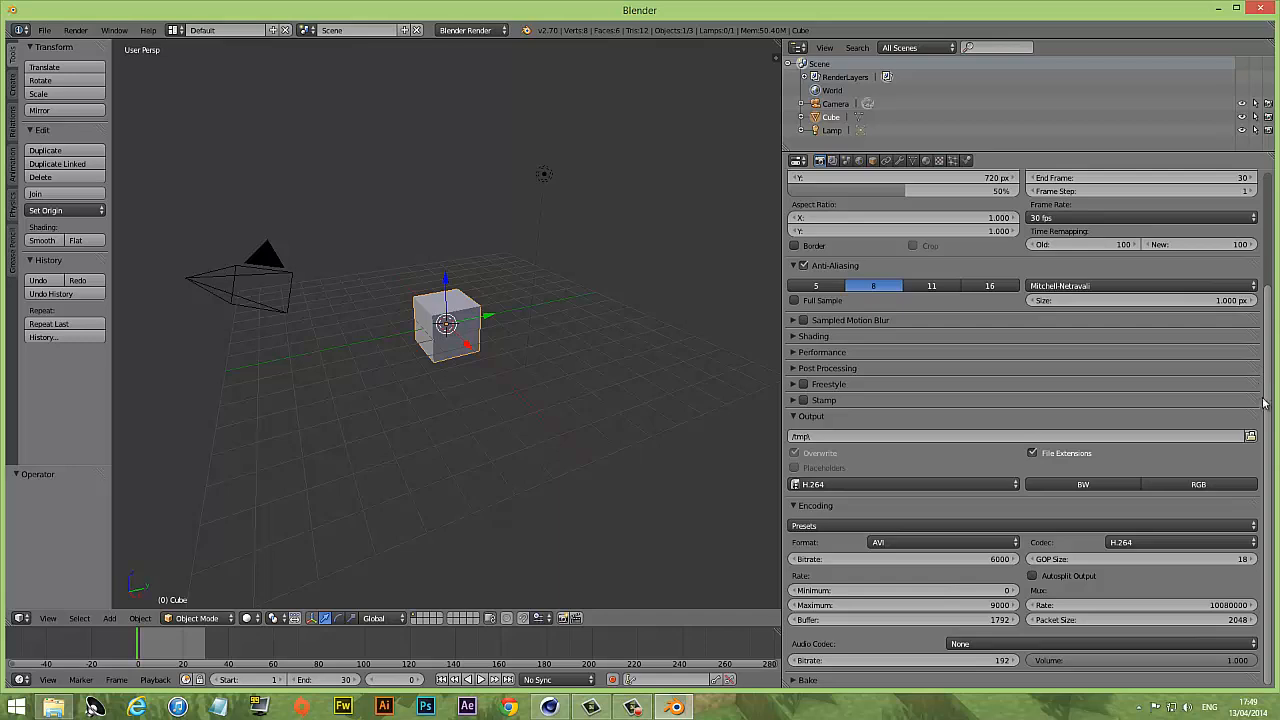
click(834, 484)
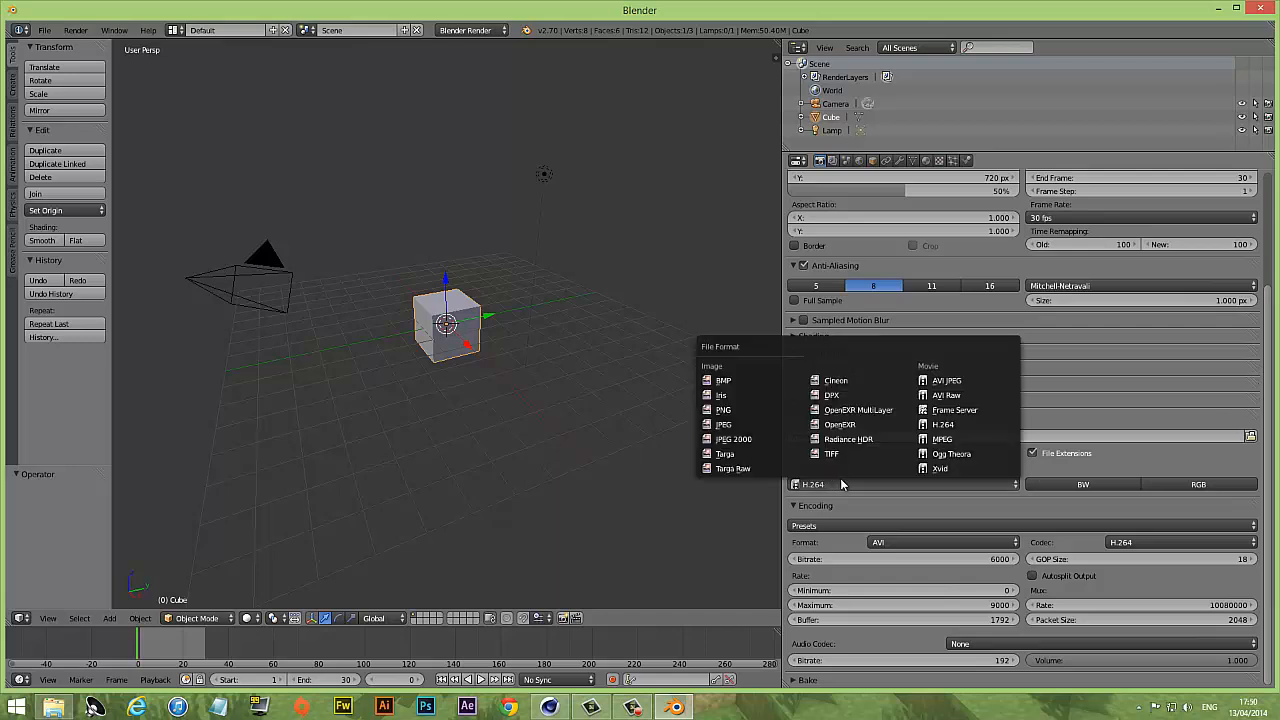
click(920, 488)
click(935, 431)
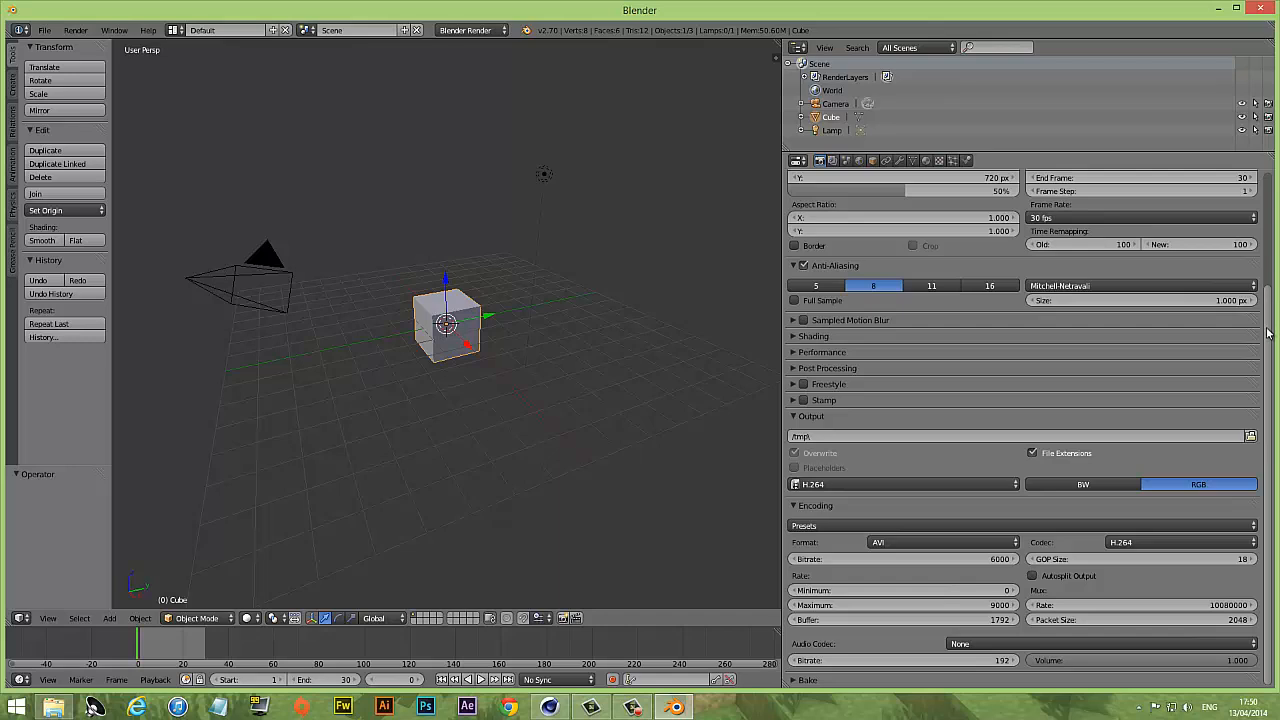
Step: Set both the video encoding bitrate and the maximum rate to 10000
drag(1005, 559, 797, 323)
drag(967, 577, 967, 579)
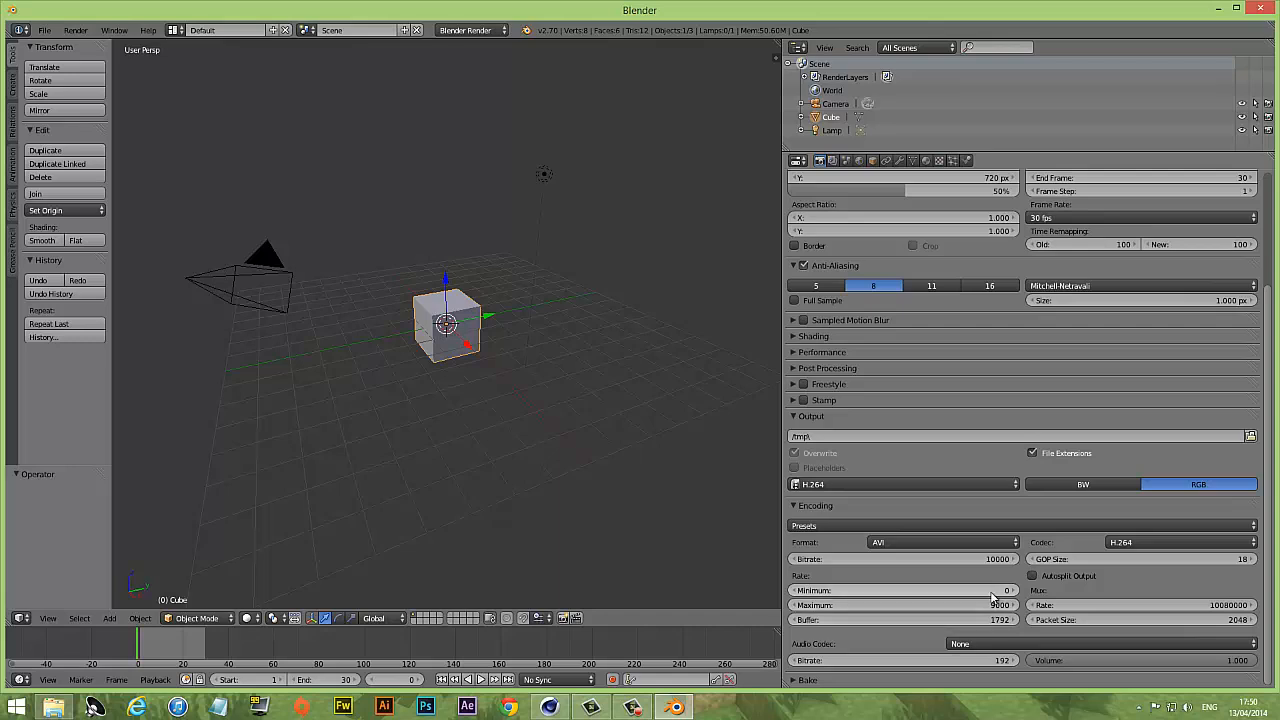
mouse_move(996, 606)
mouse_down()
mouse_move(1276, 561)
mouse_move(1005, 607)
mouse_up()
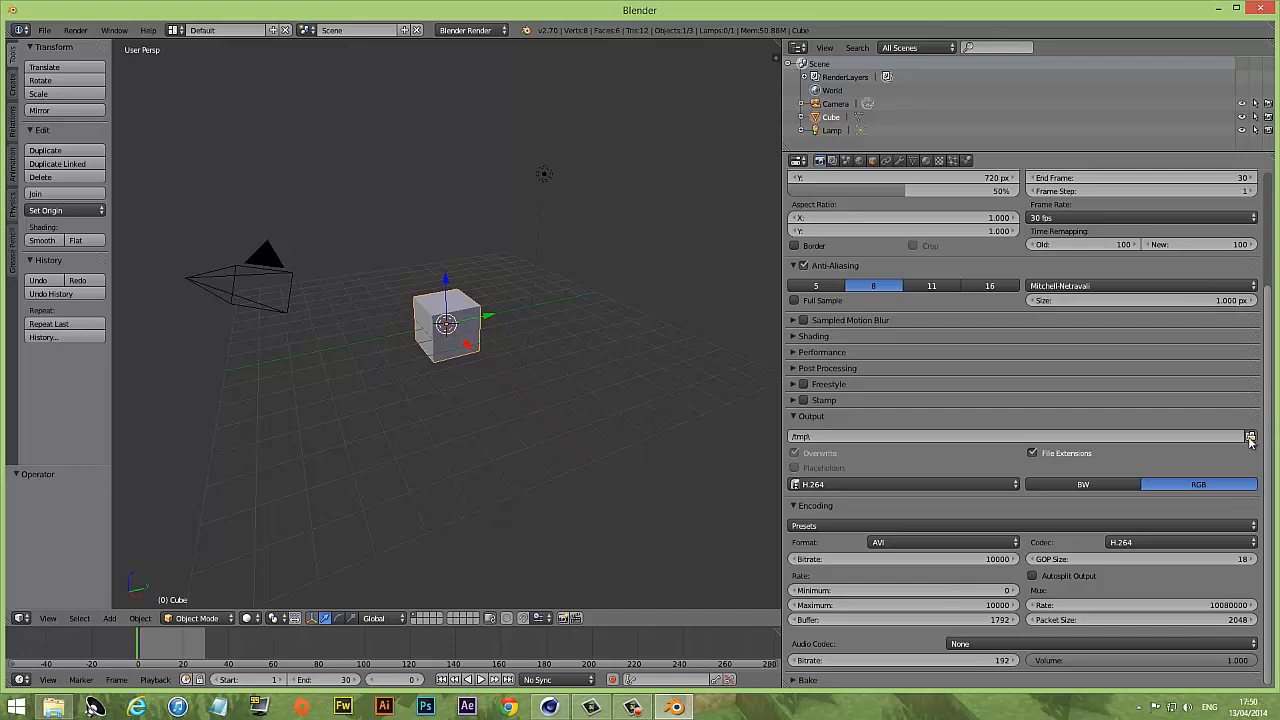
Step: Set the render output path to the desktop's Jetpackk folder with the file name Pig Flying
click(1250, 436)
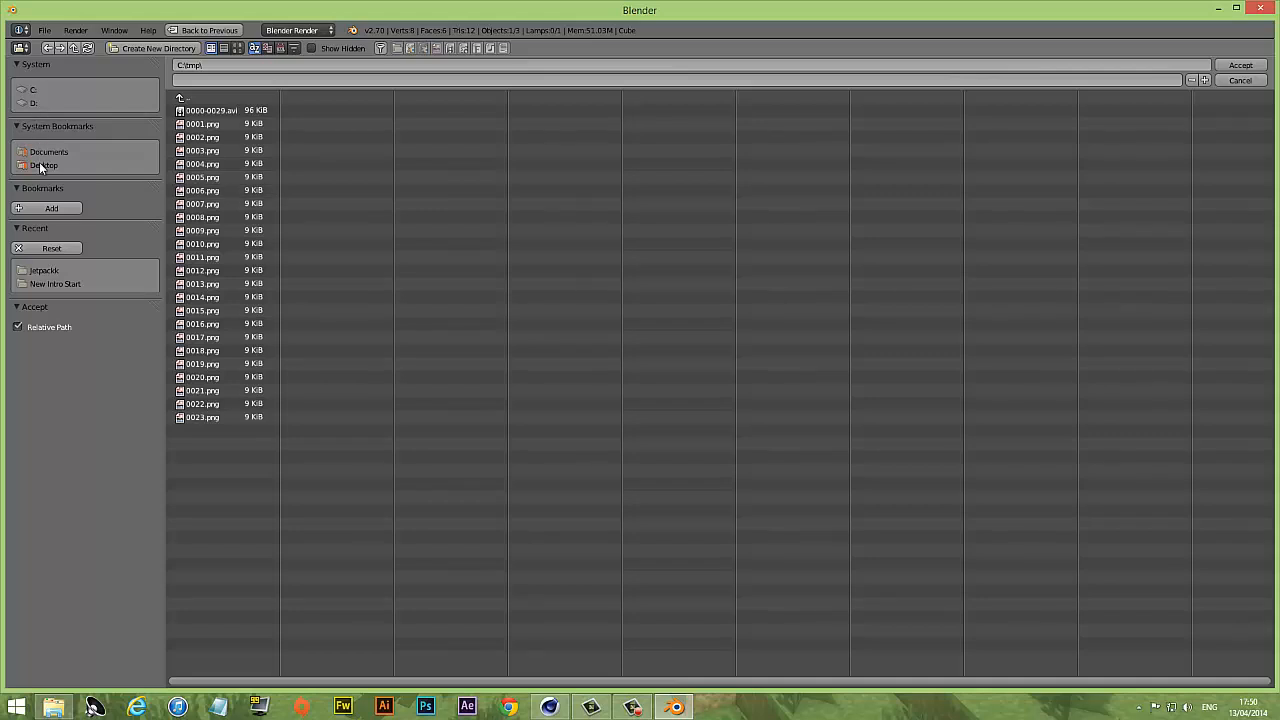
click(43, 165)
click(200, 164)
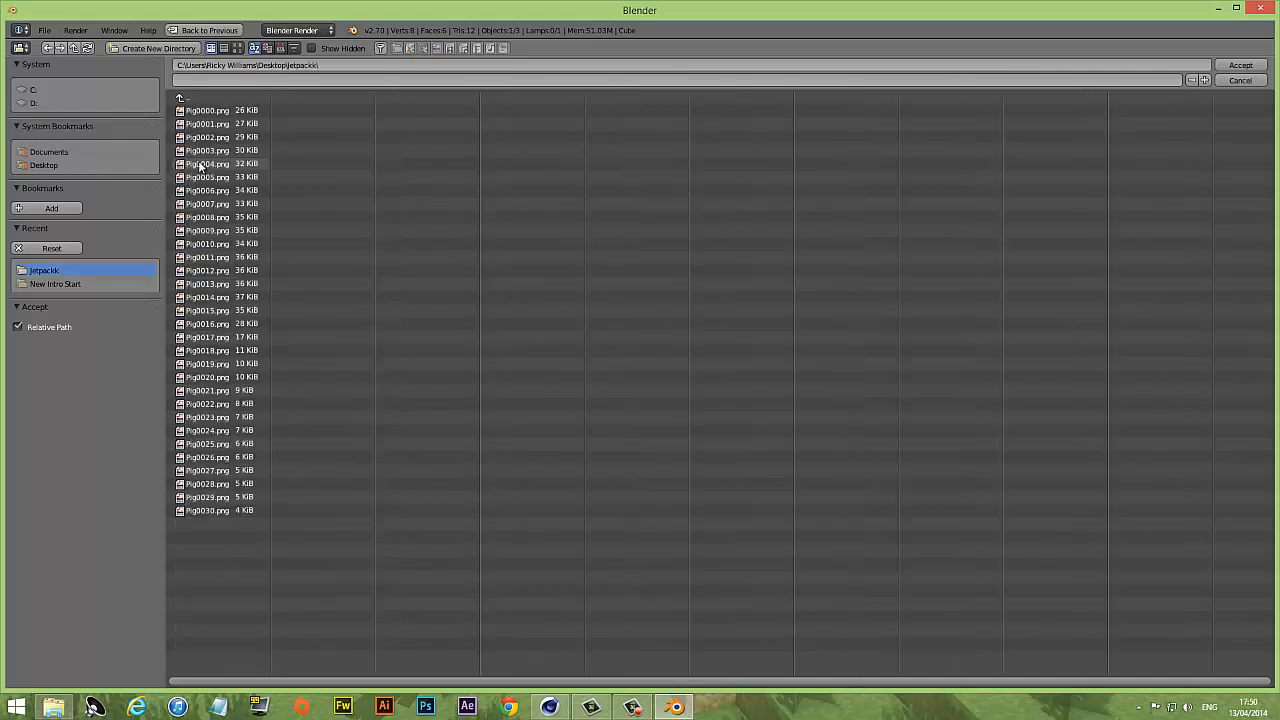
click(212, 80)
key(Caps_Lock)
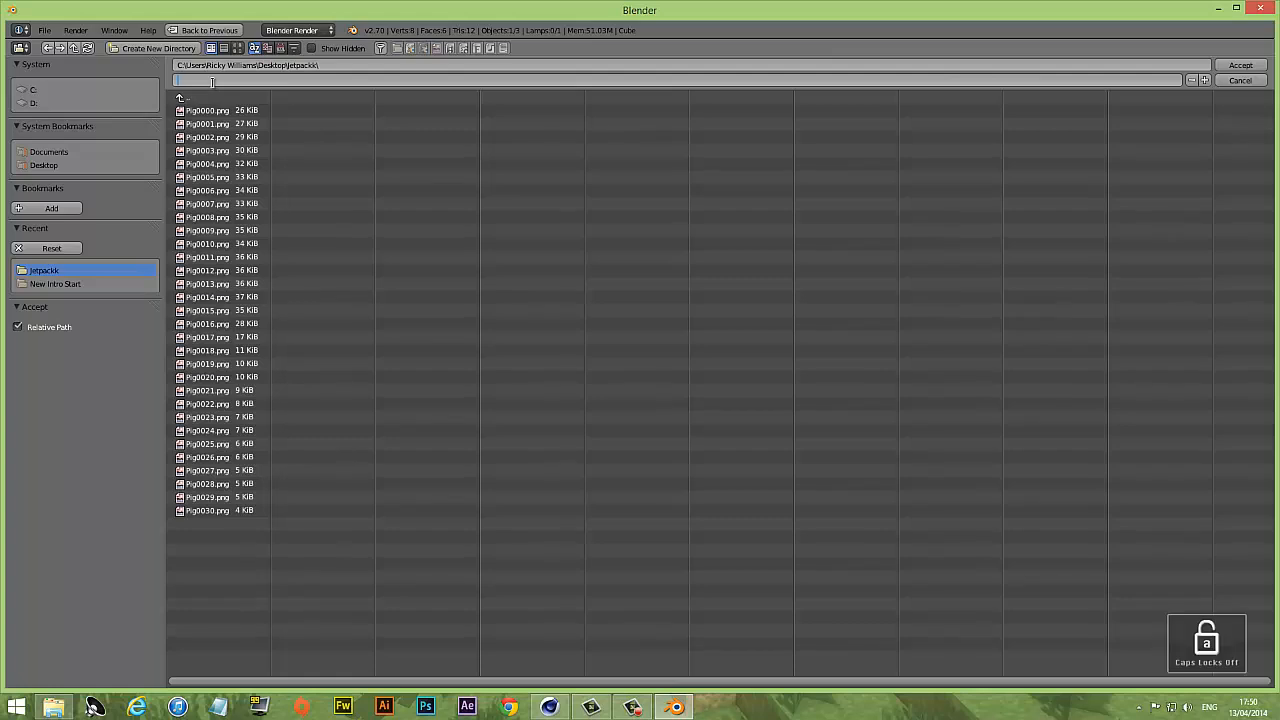
text(Pig)
key(Caps_Lock)
text(Fl)
key(Caps_Lock)
text(ly)
key(BackSpace)
key(Caps_Lock)
key(Caps_Lock)
key(Return)
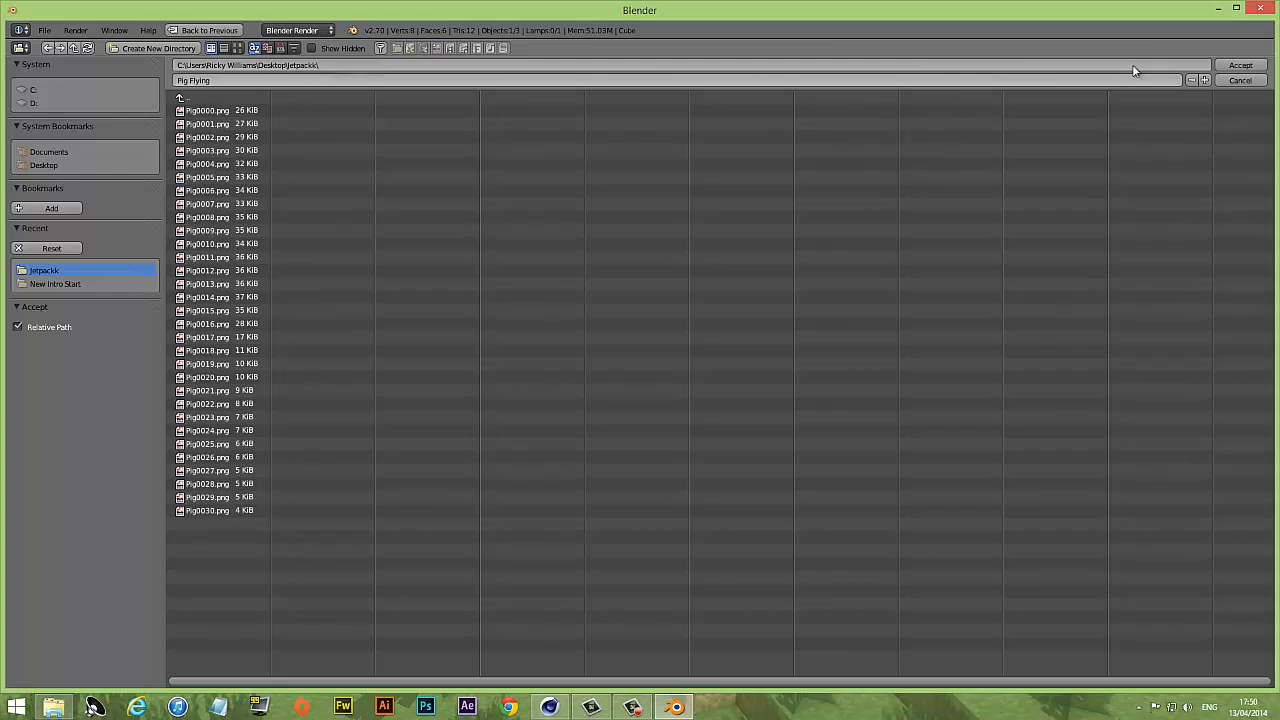
click(1240, 65)
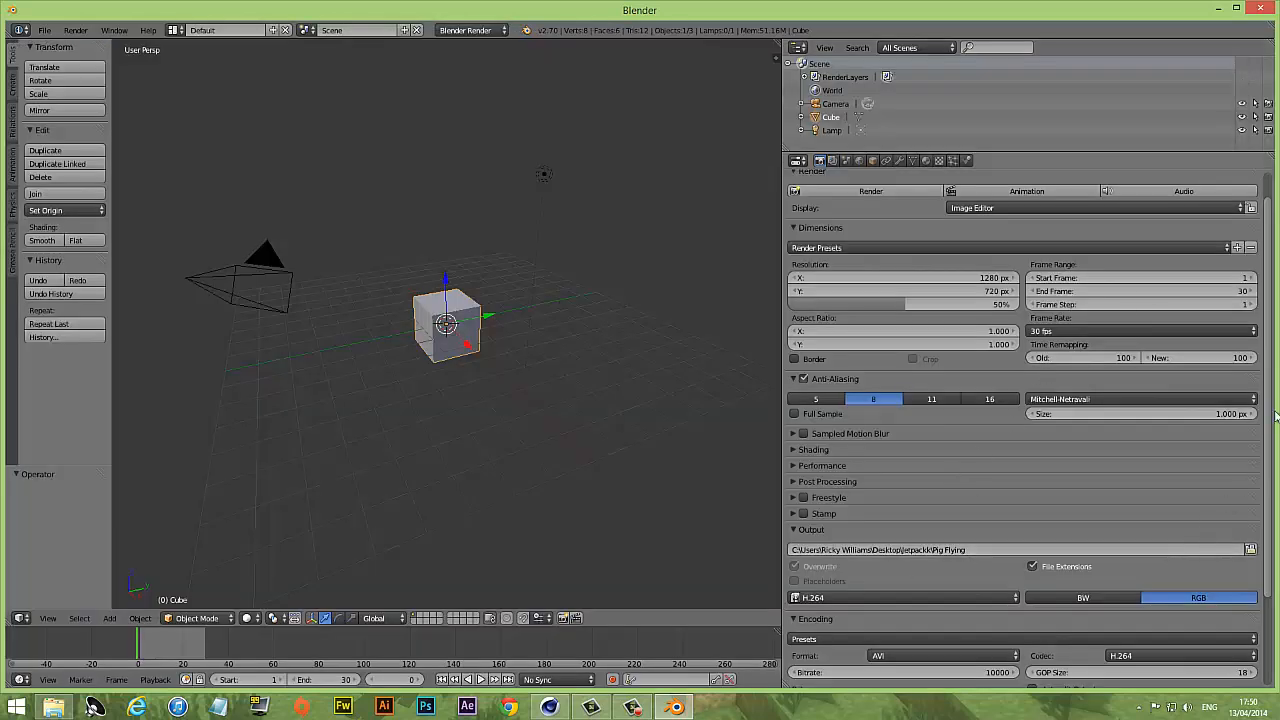
drag(1270, 424, 1268, 300)
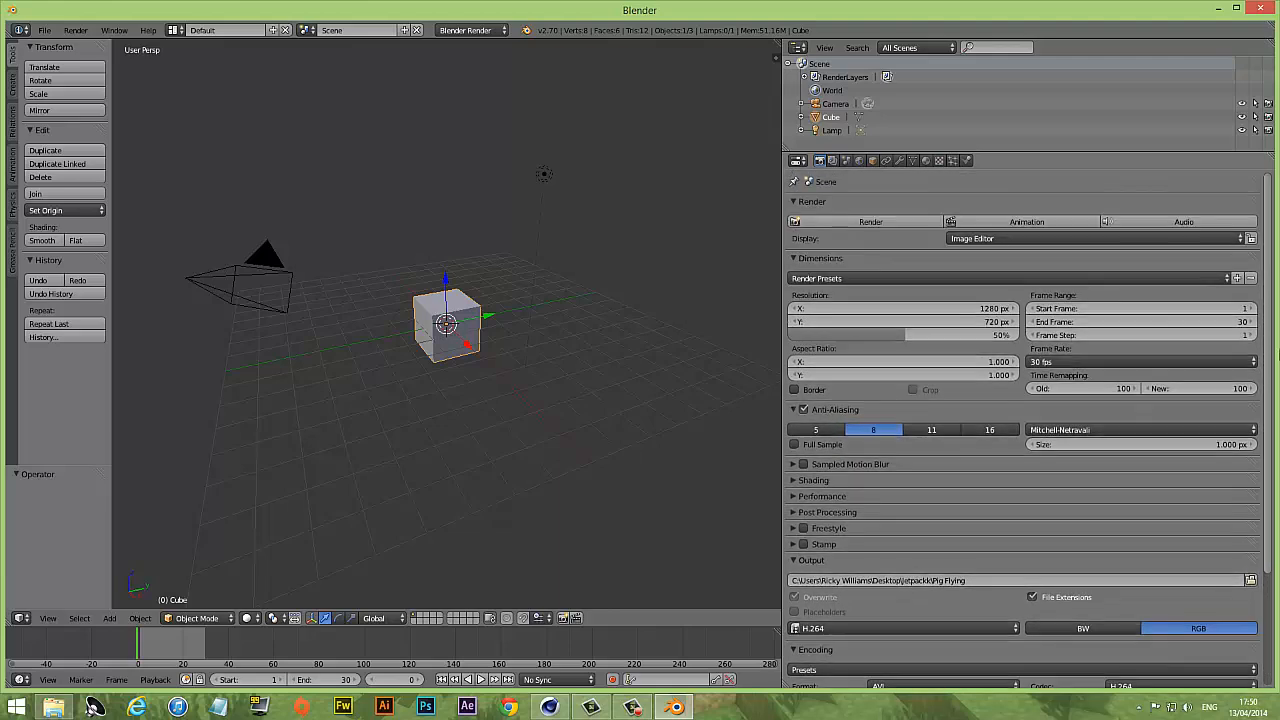
Step: Render the animation to the video file and minimise Blender and Cinema 4D to reach the desktop
click(1010, 224)
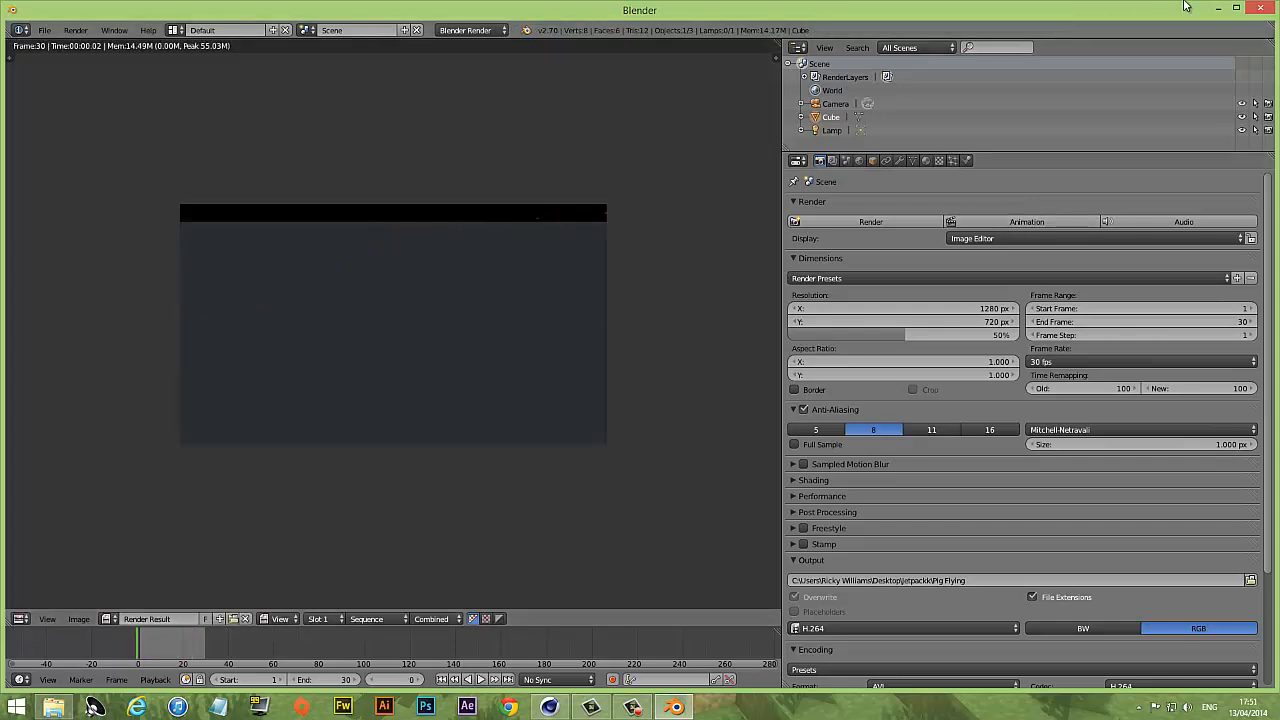
click(1218, 7)
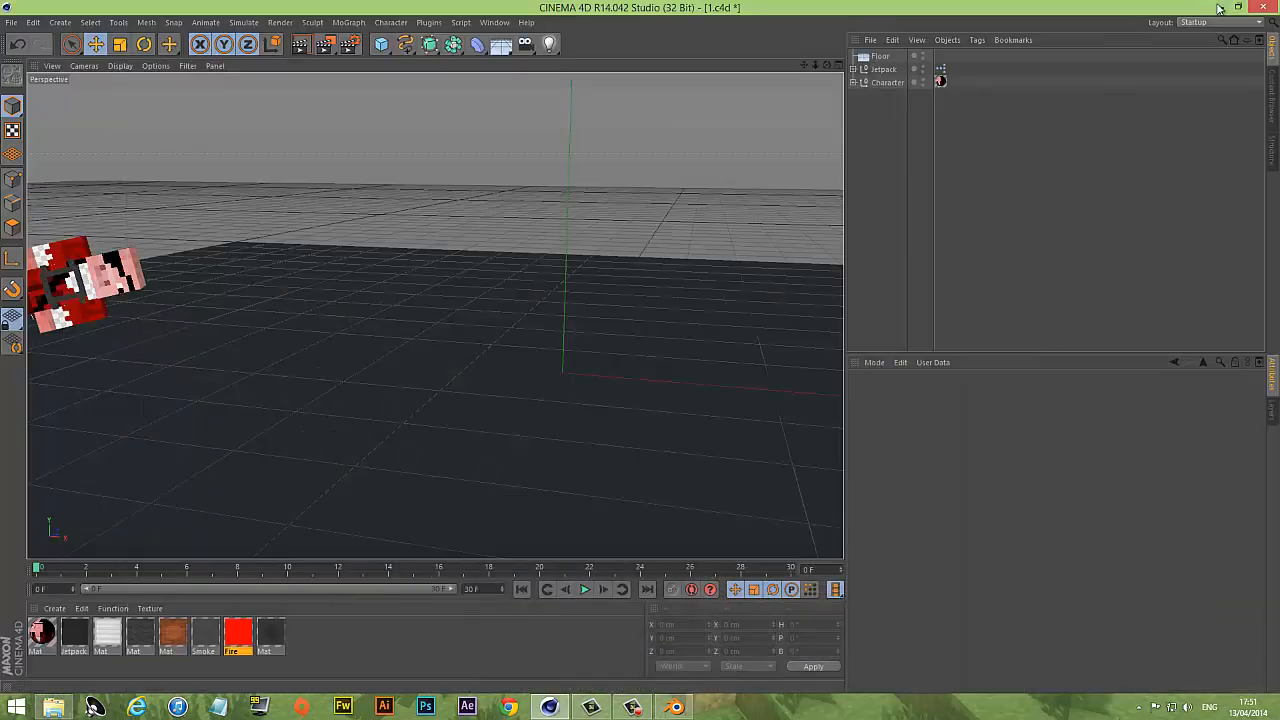
click(1218, 7)
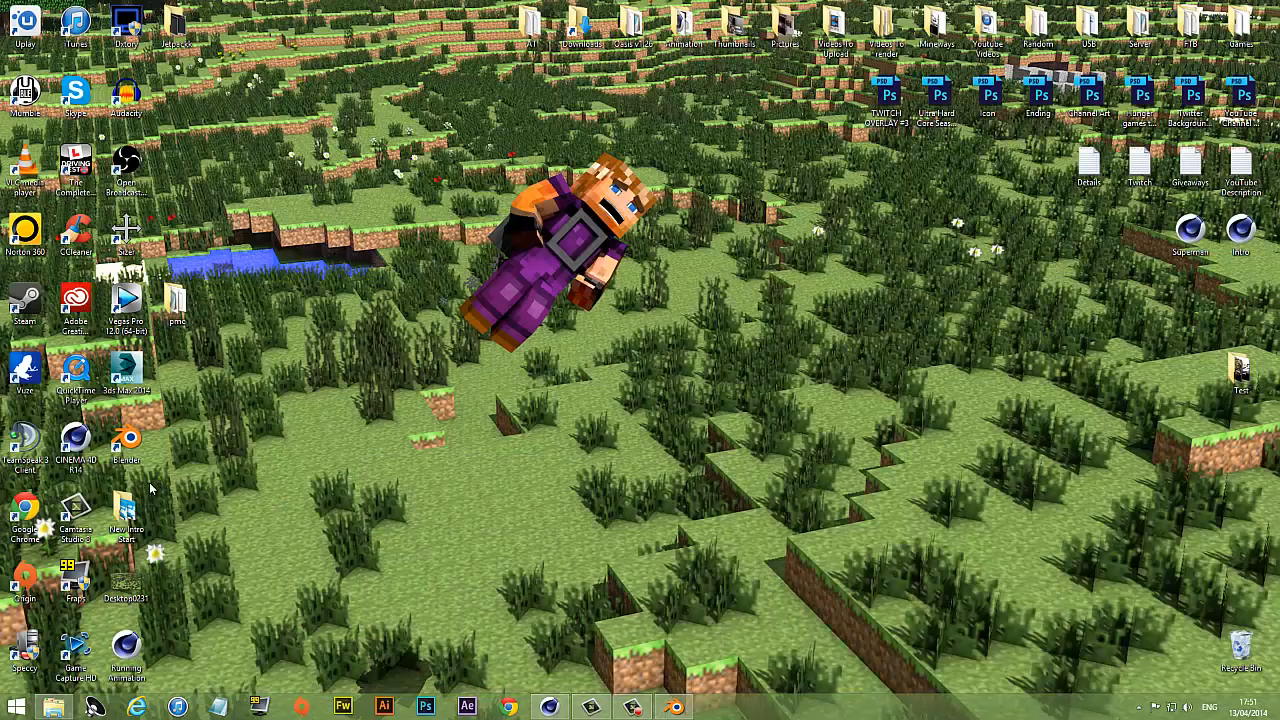
Step: Open the rendered Pig Flying video from the desktop's Jetpackk folder, enlarge the player window and replay the clip
double_click(194, 28)
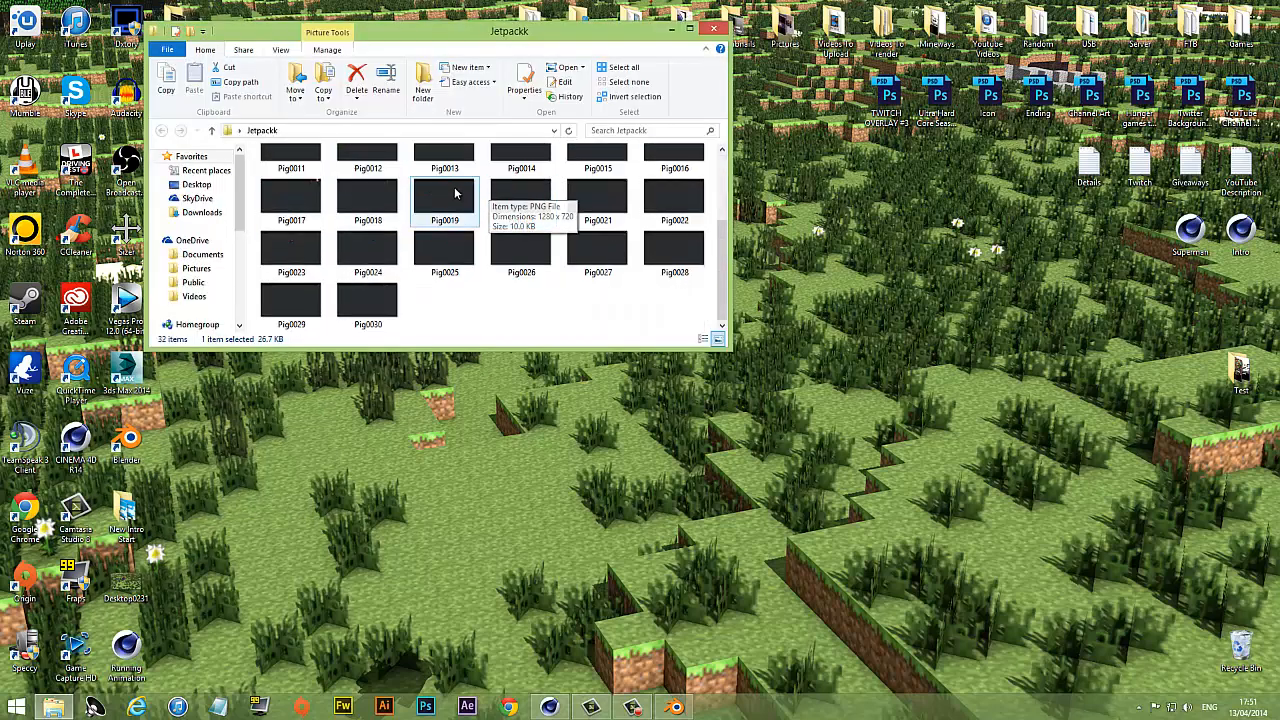
double_click(275, 172)
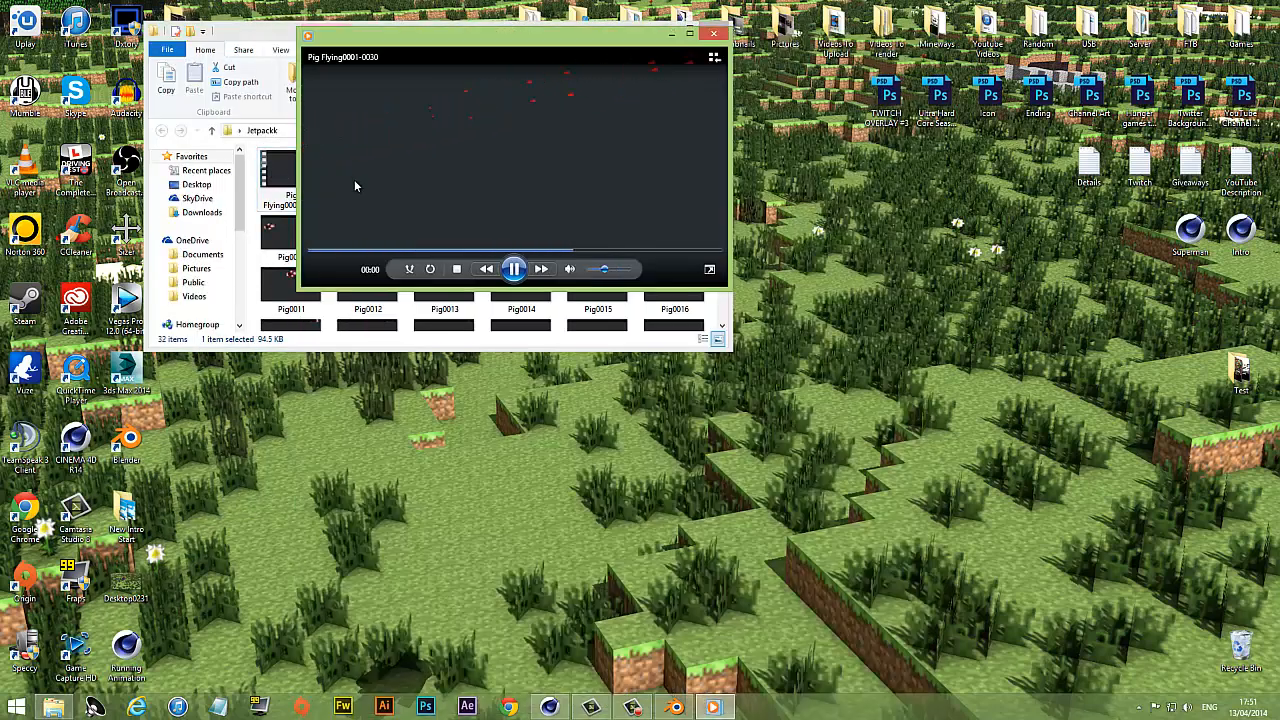
drag(729, 289, 1144, 541)
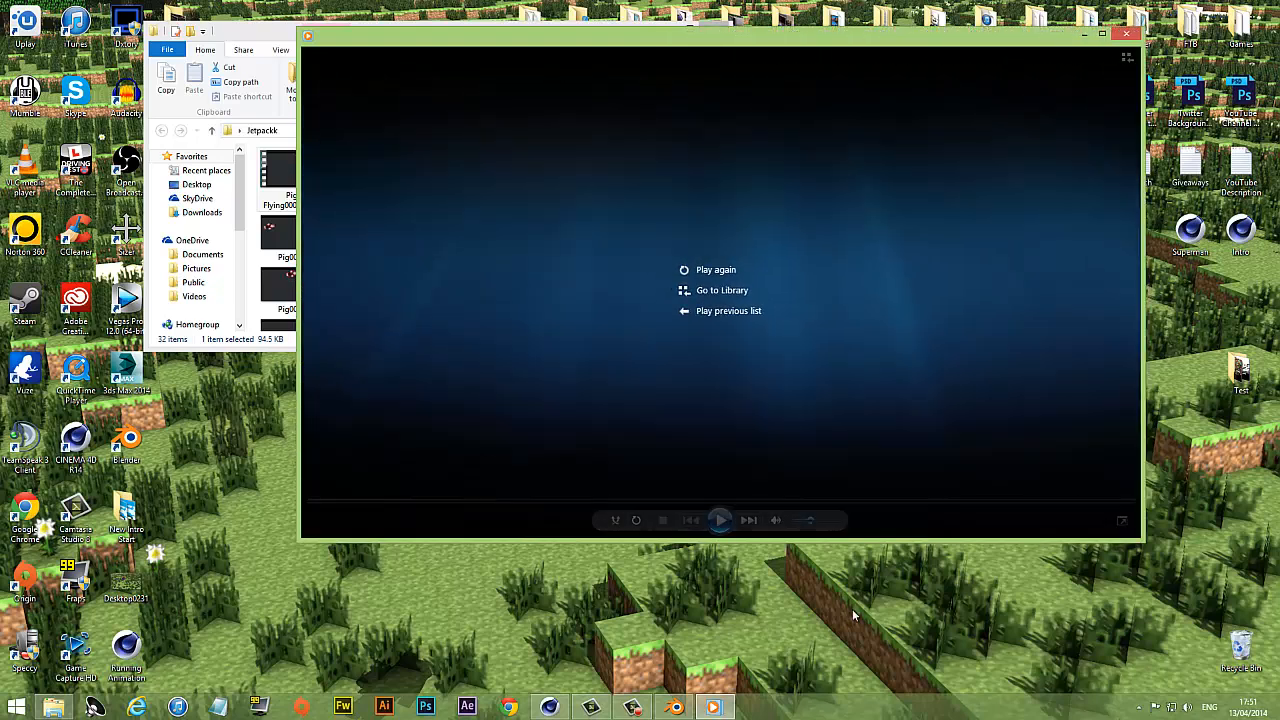
click(720, 520)
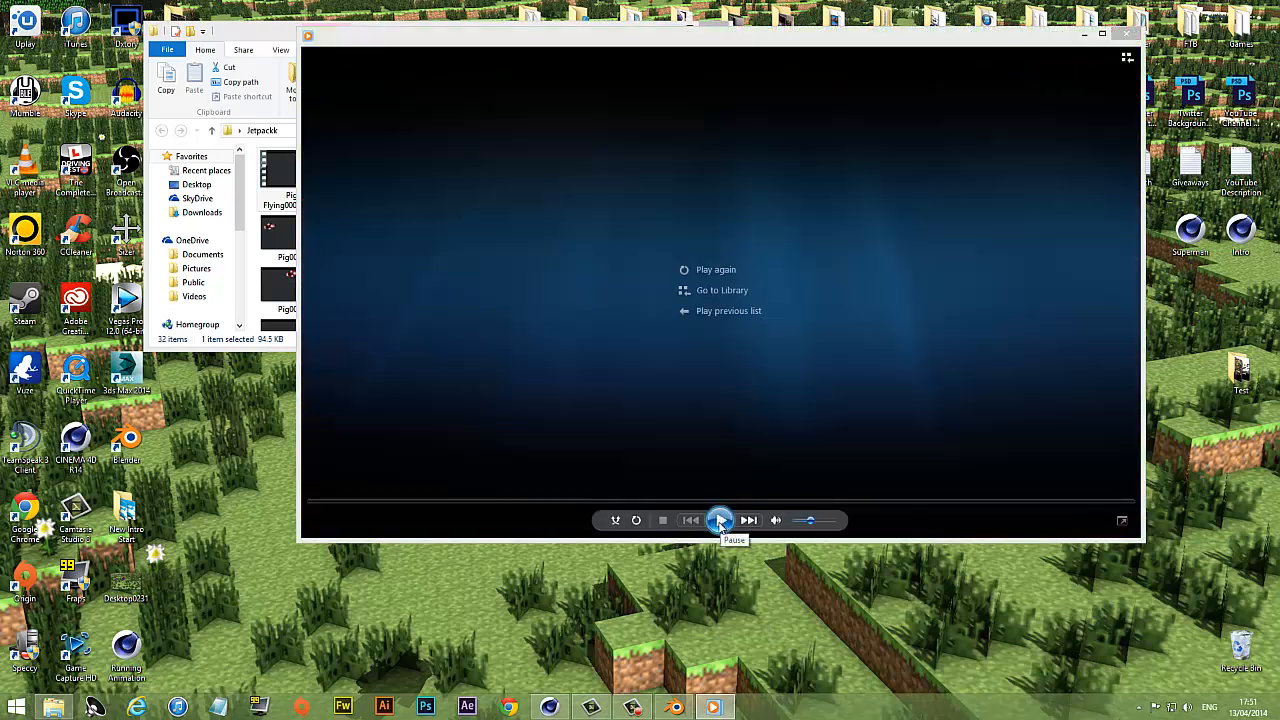
click(720, 520)
click(720, 520)
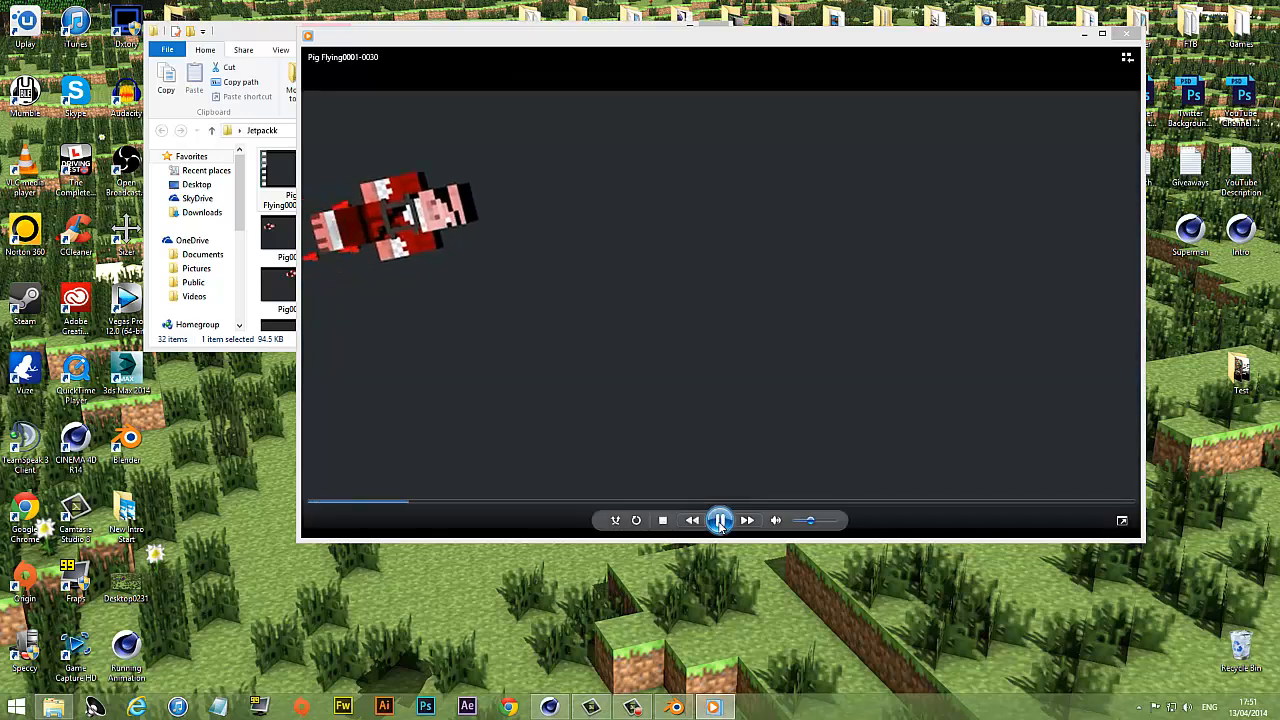
click(720, 520)
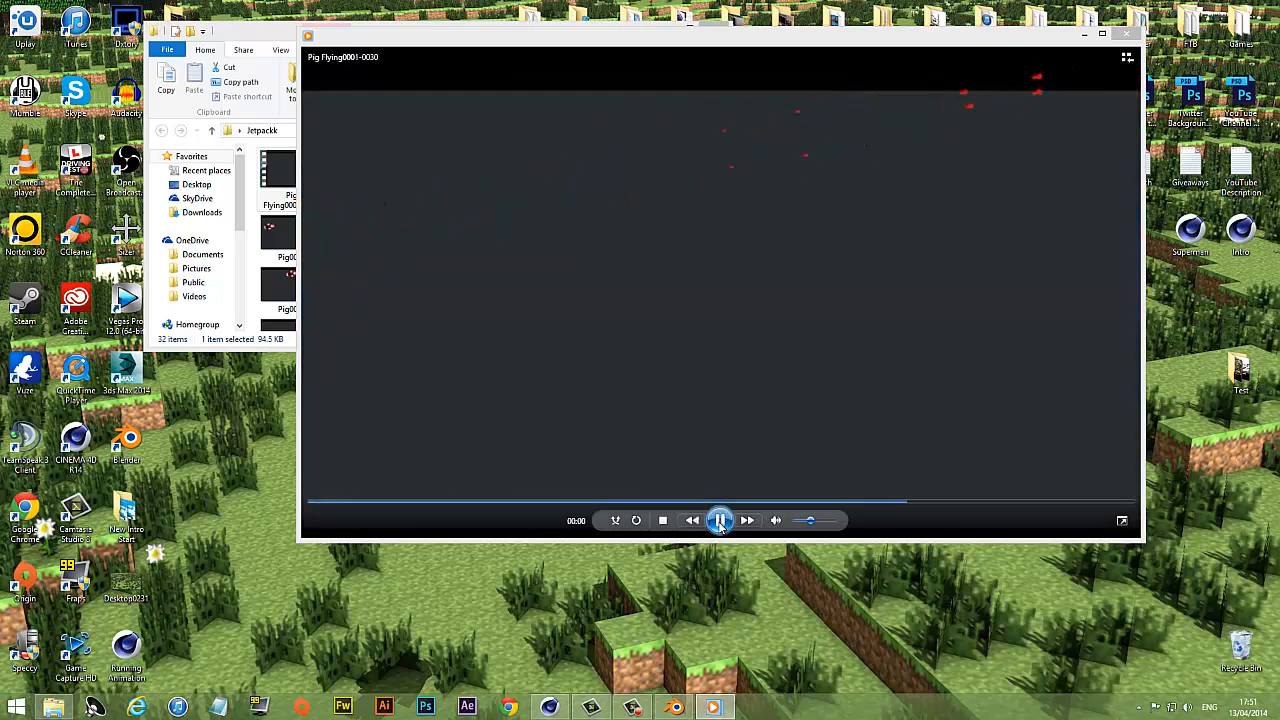
click(720, 520)
click(720, 520)
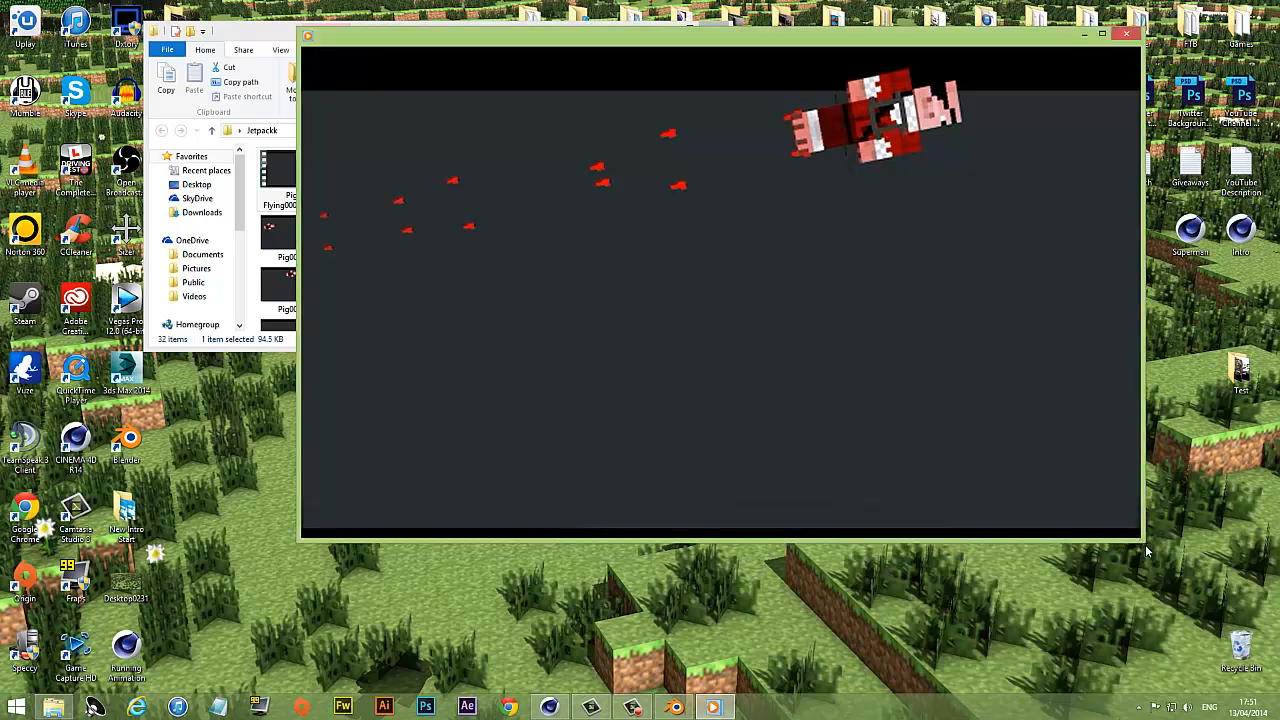
Step: Shrink the video player window slightly, and close it and the Jetpackk folder
drag(1146, 543, 1127, 513)
click(1104, 36)
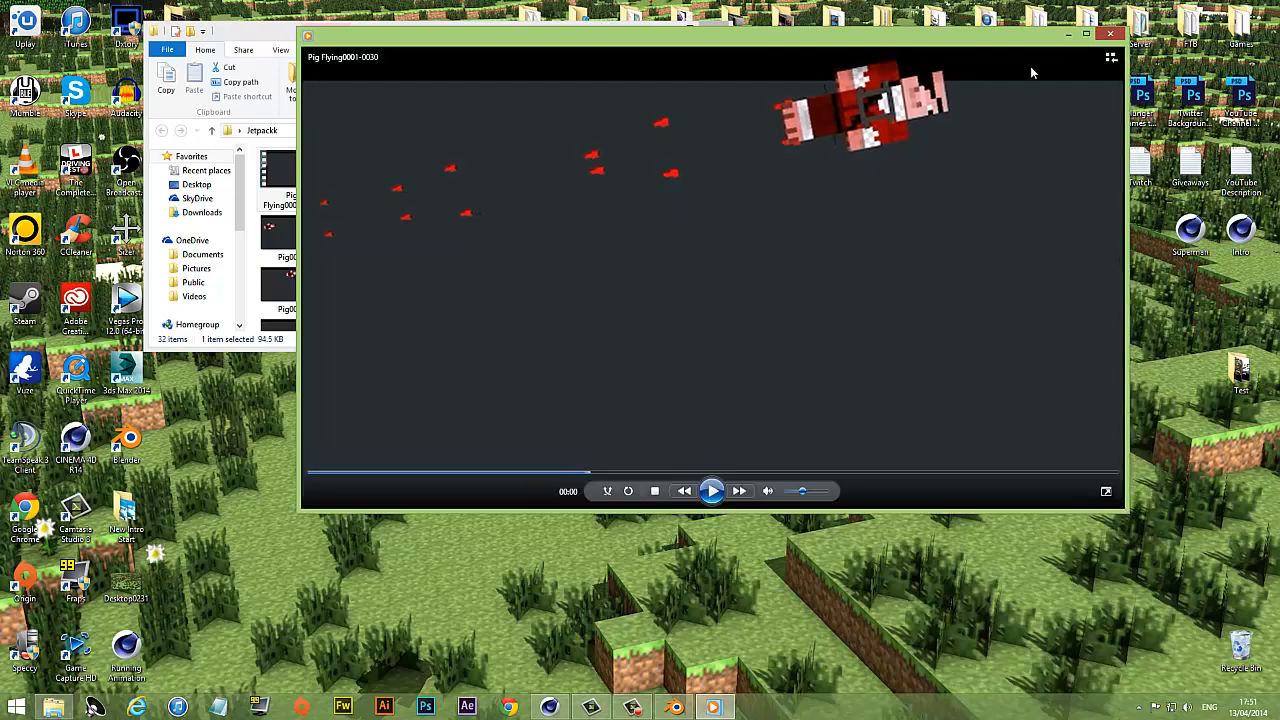
click(713, 29)
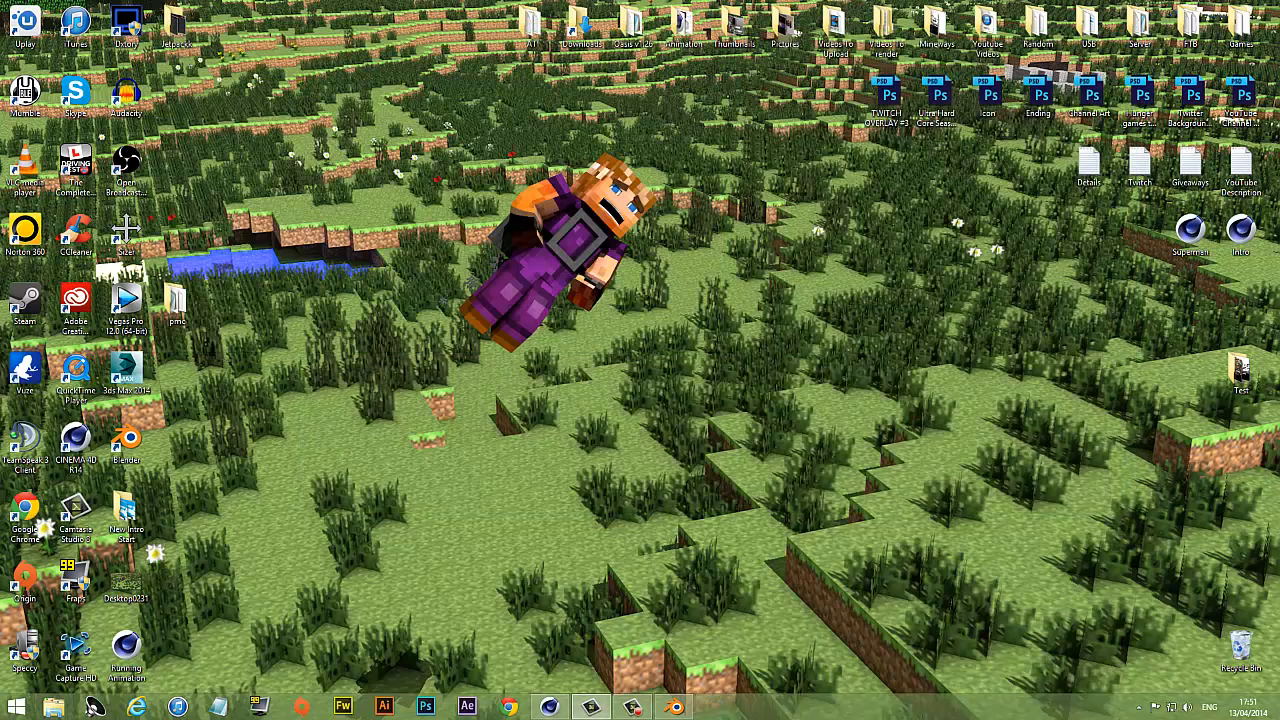
Step: Switch to Blender's Video Editing screen layout and erase the Pig image strip from the sequencer
click(665, 704)
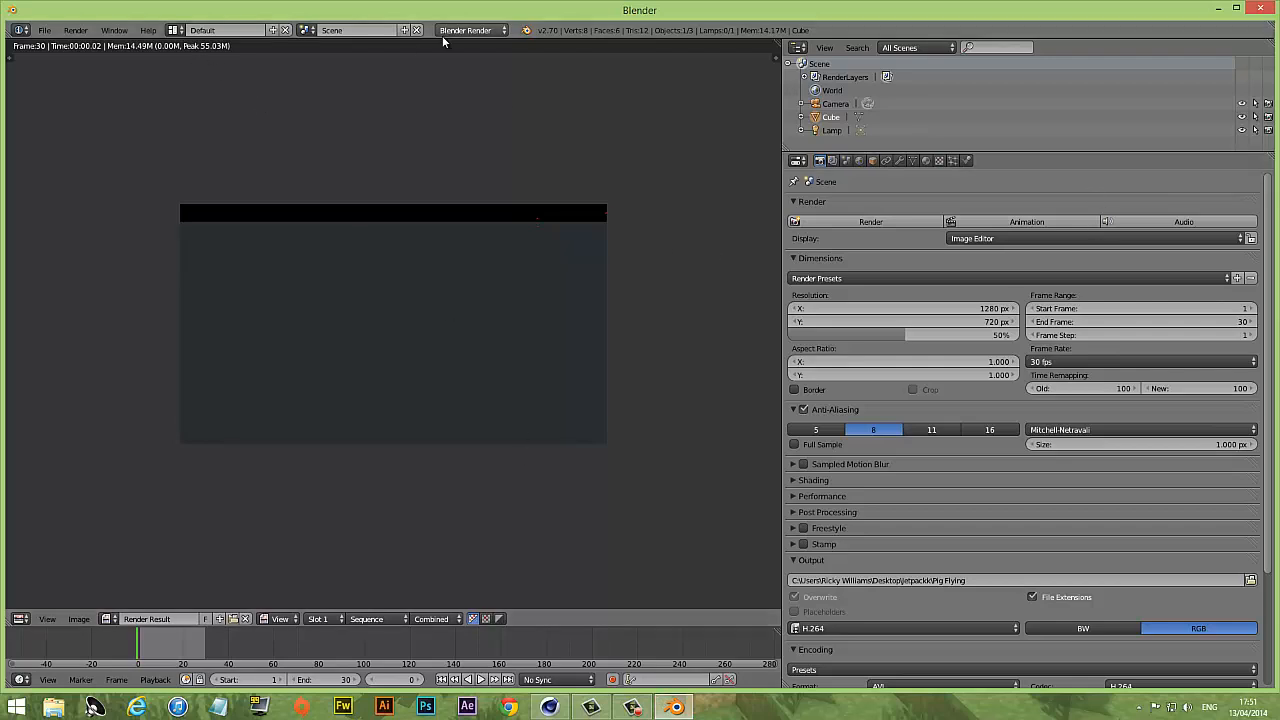
click(202, 29)
click(175, 29)
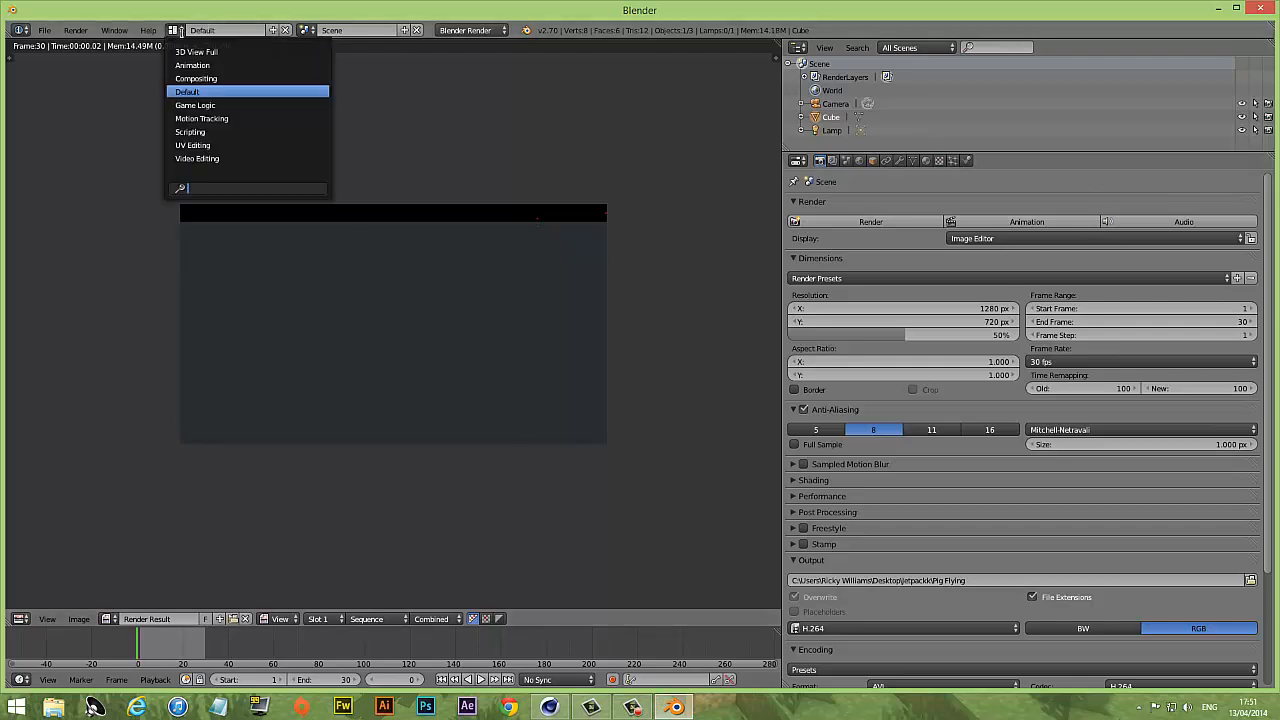
click(202, 155)
click(128, 549)
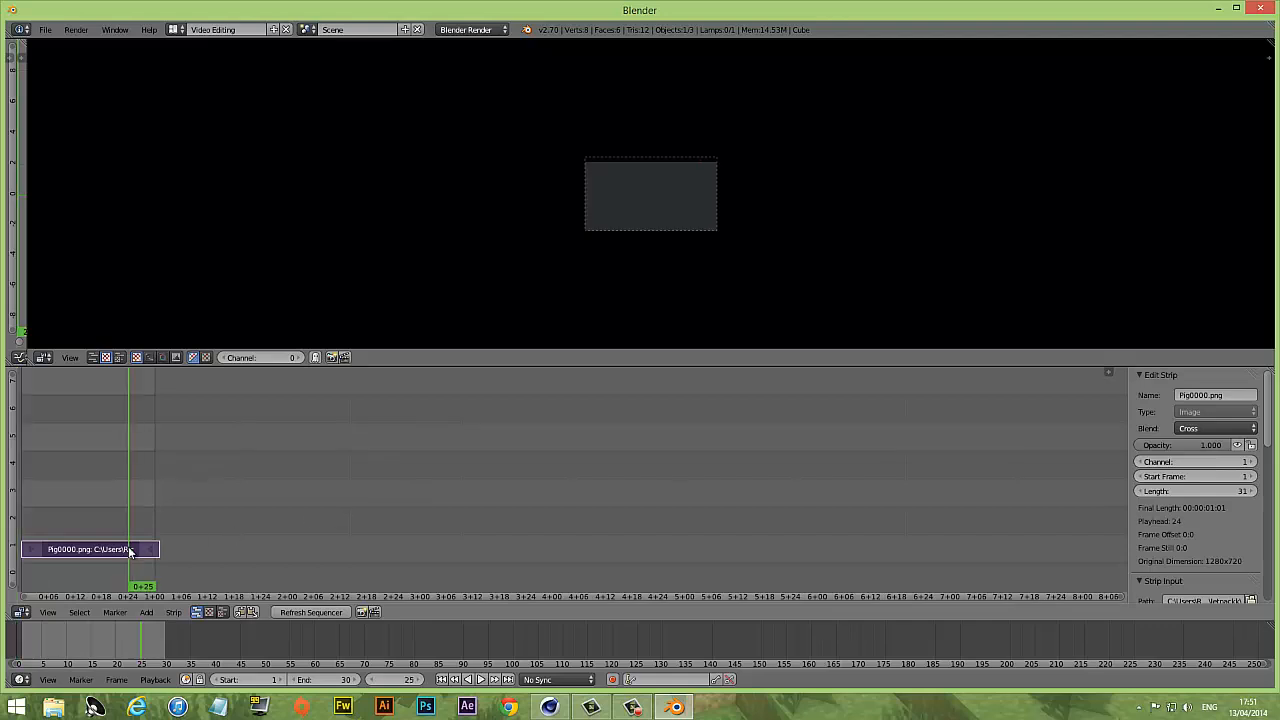
key(x)
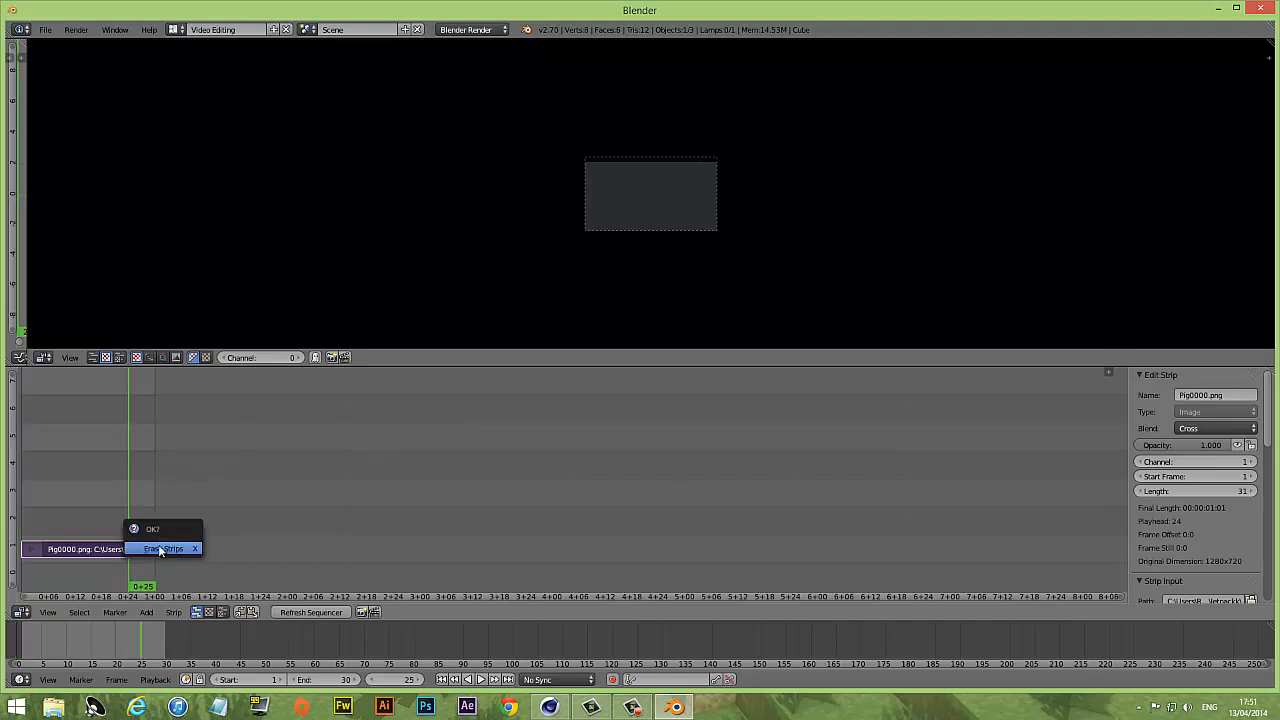
click(155, 548)
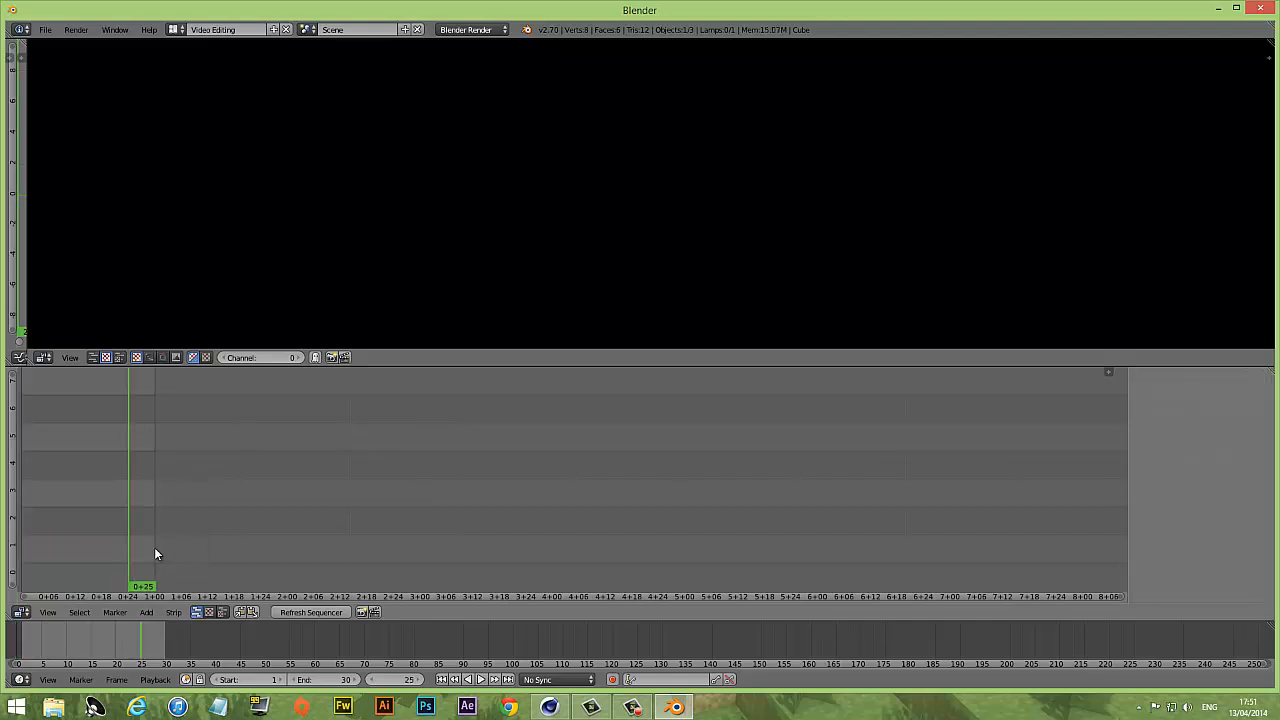
Step: Start adding an image strip and look for images in the desktop's New Intro Start folder
click(143, 613)
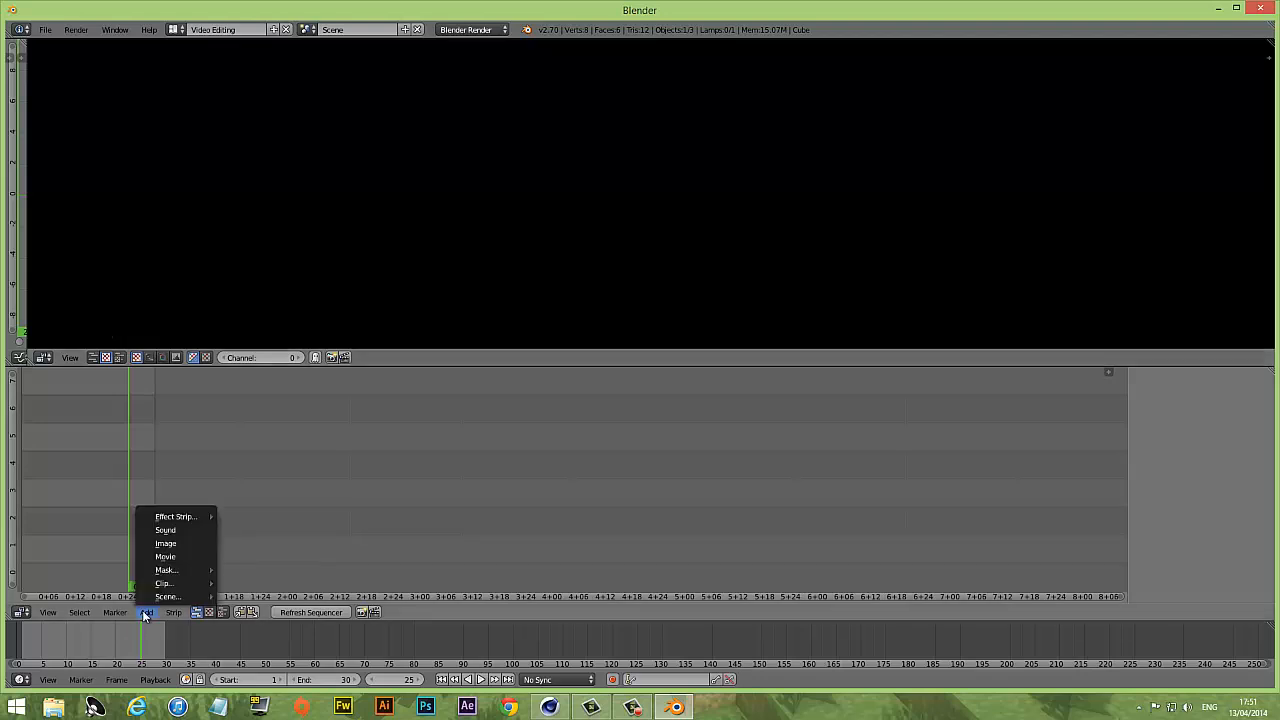
click(170, 545)
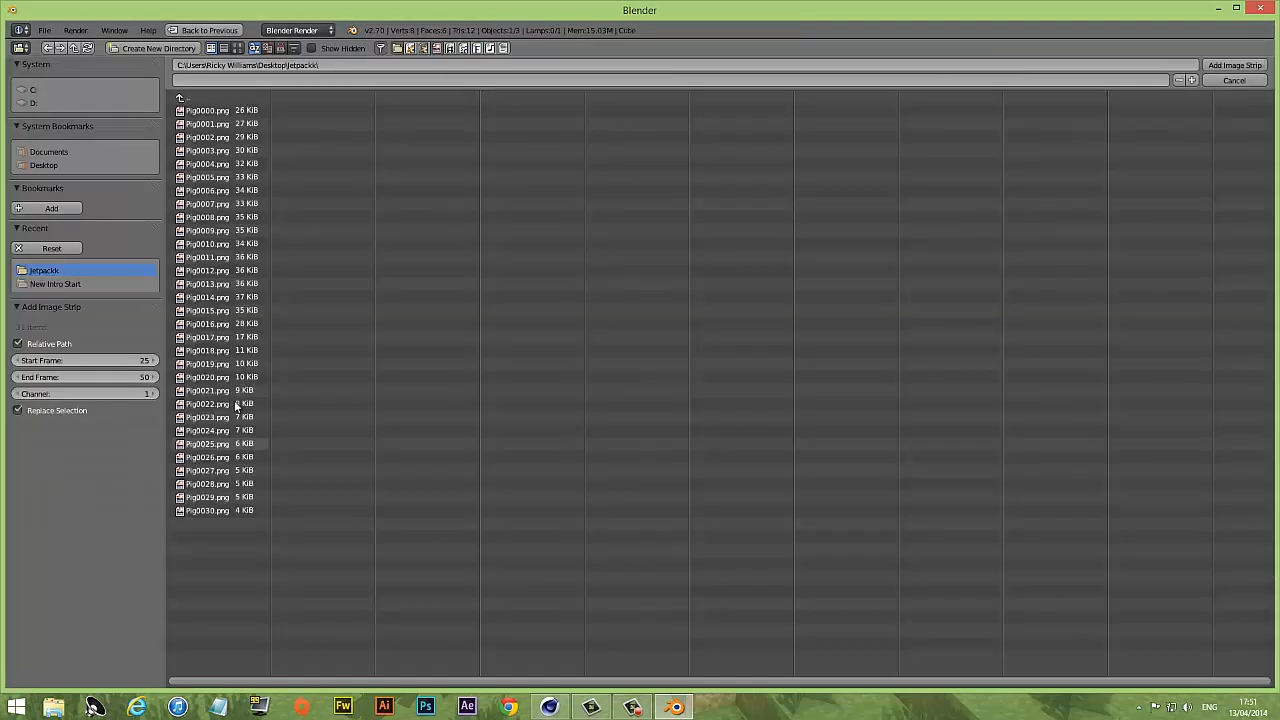
click(44, 165)
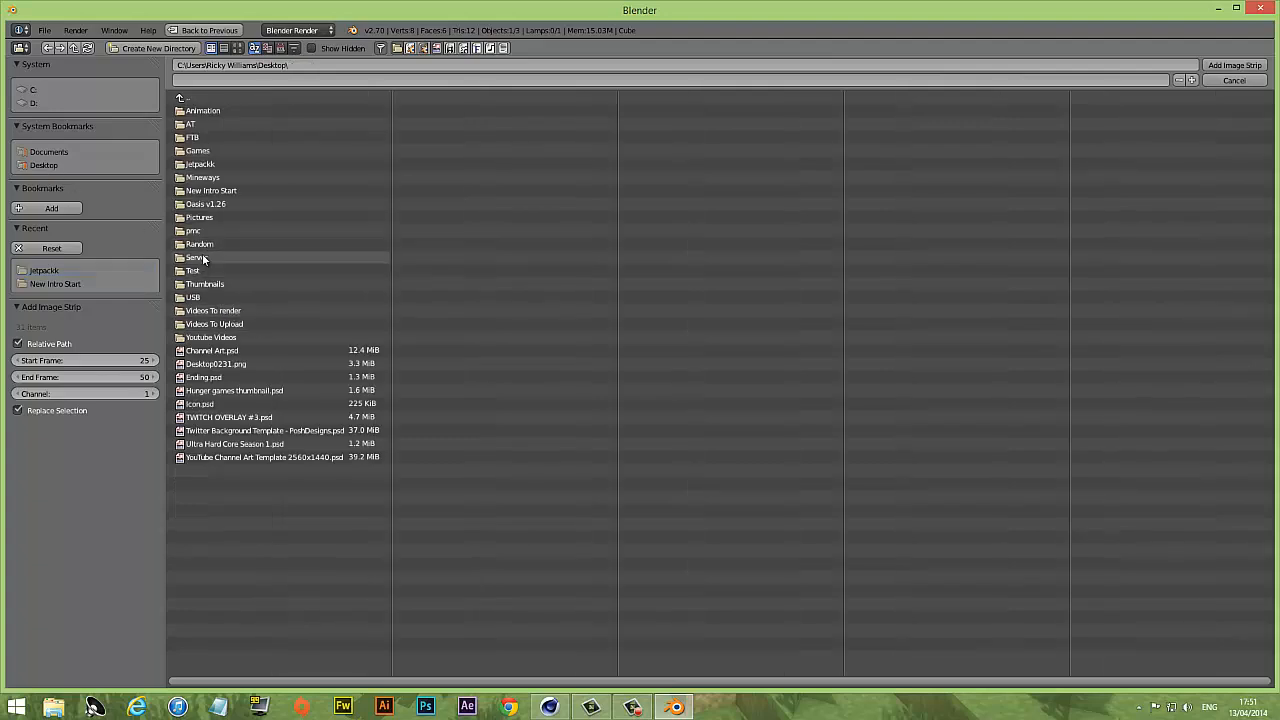
click(214, 189)
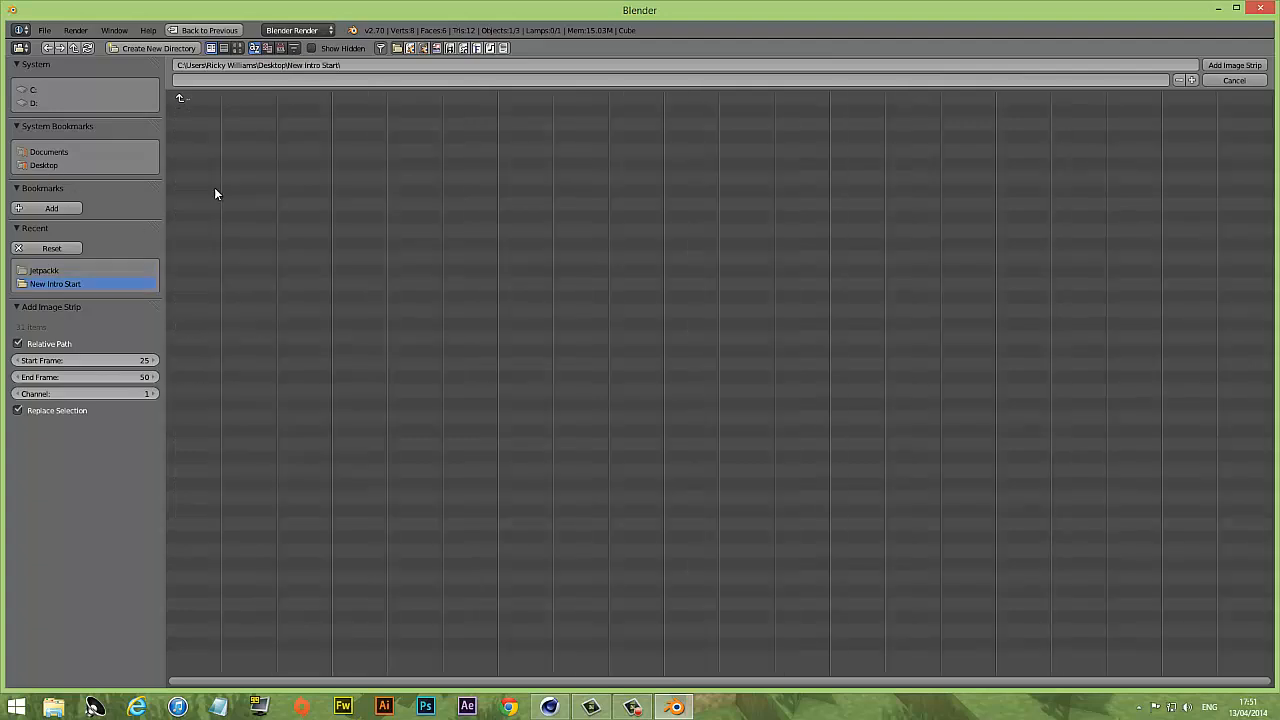
click(182, 98)
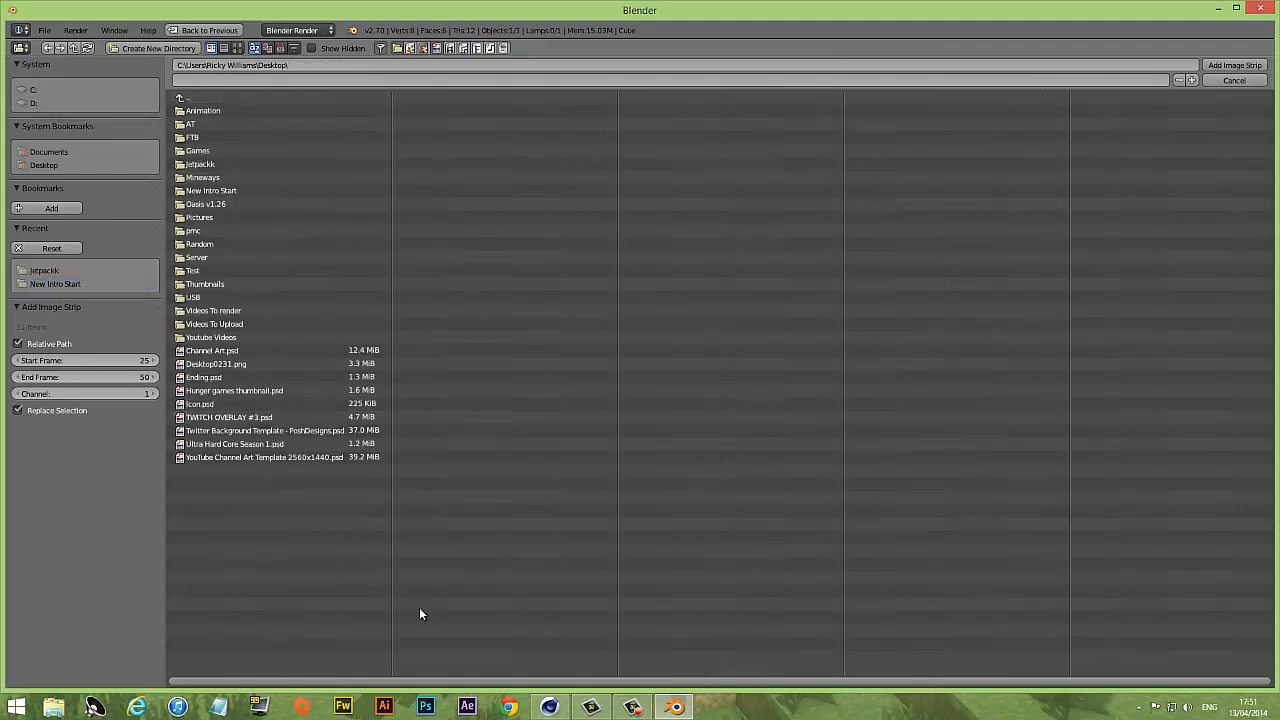
Step: Minimise Blender, check the desktop's New Intro Start folder and the Recycle Bin for image files, and close both windows
click(1218, 8)
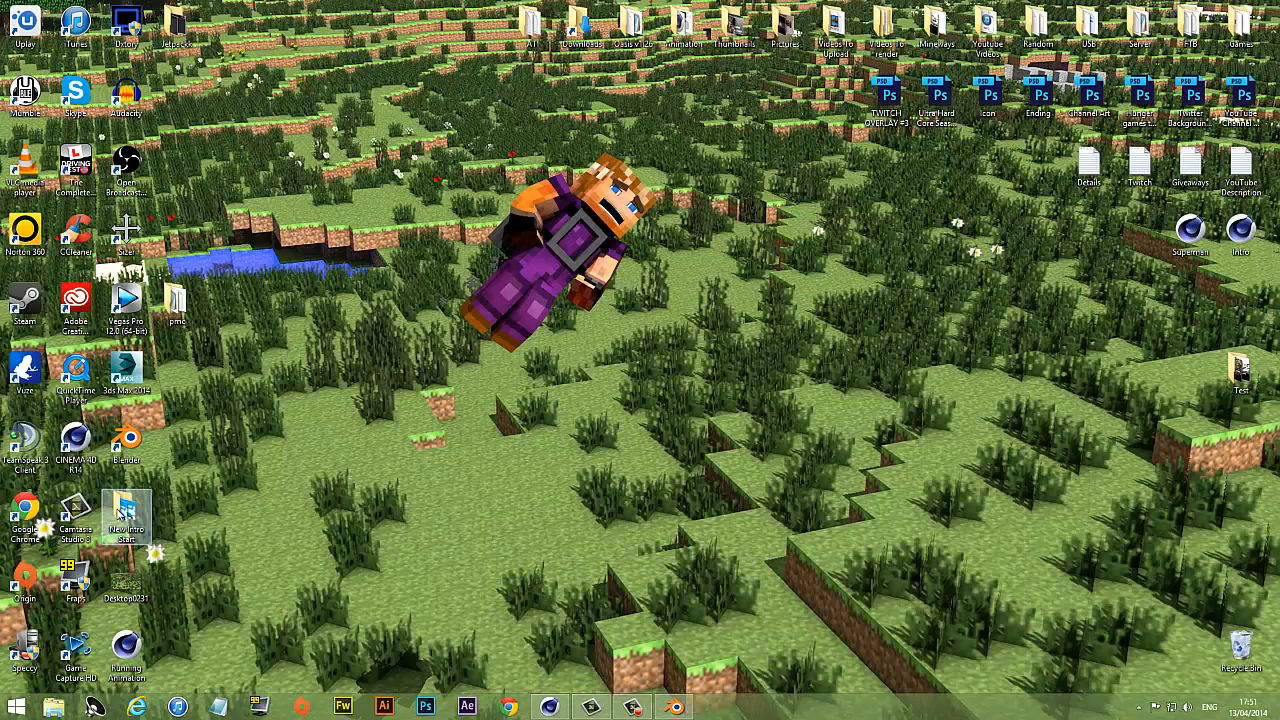
double_click(121, 513)
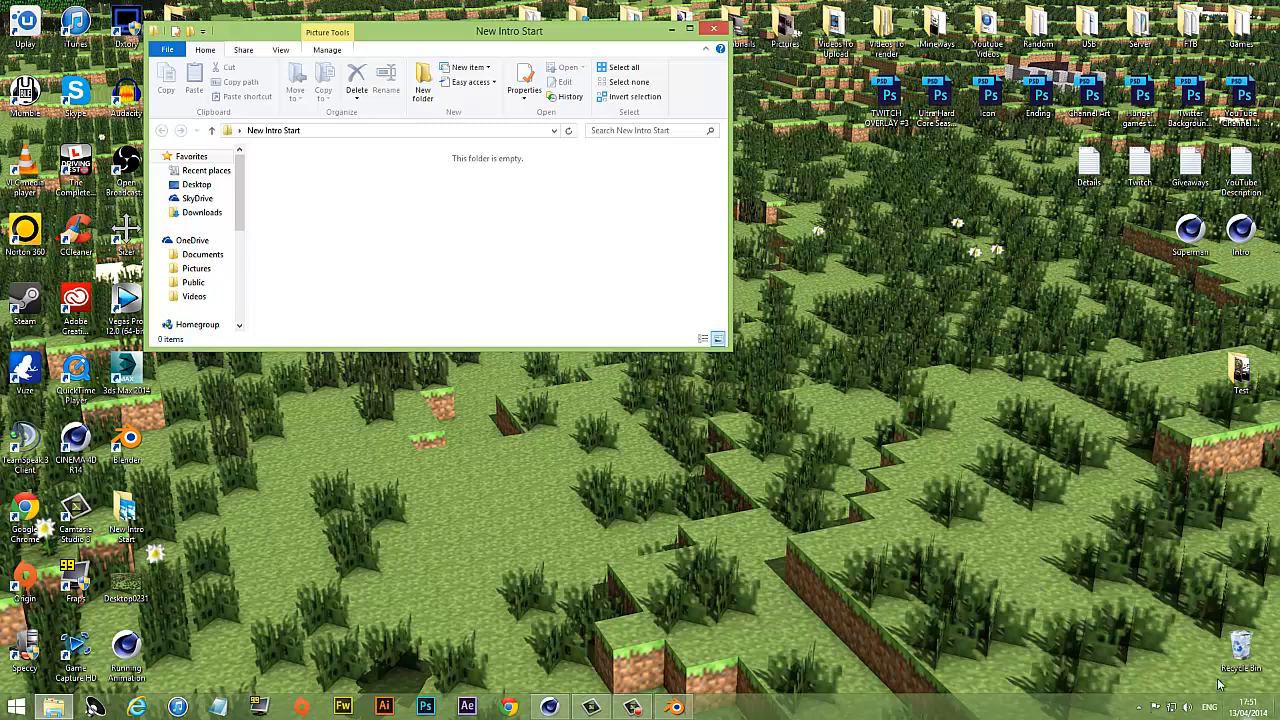
double_click(1240, 645)
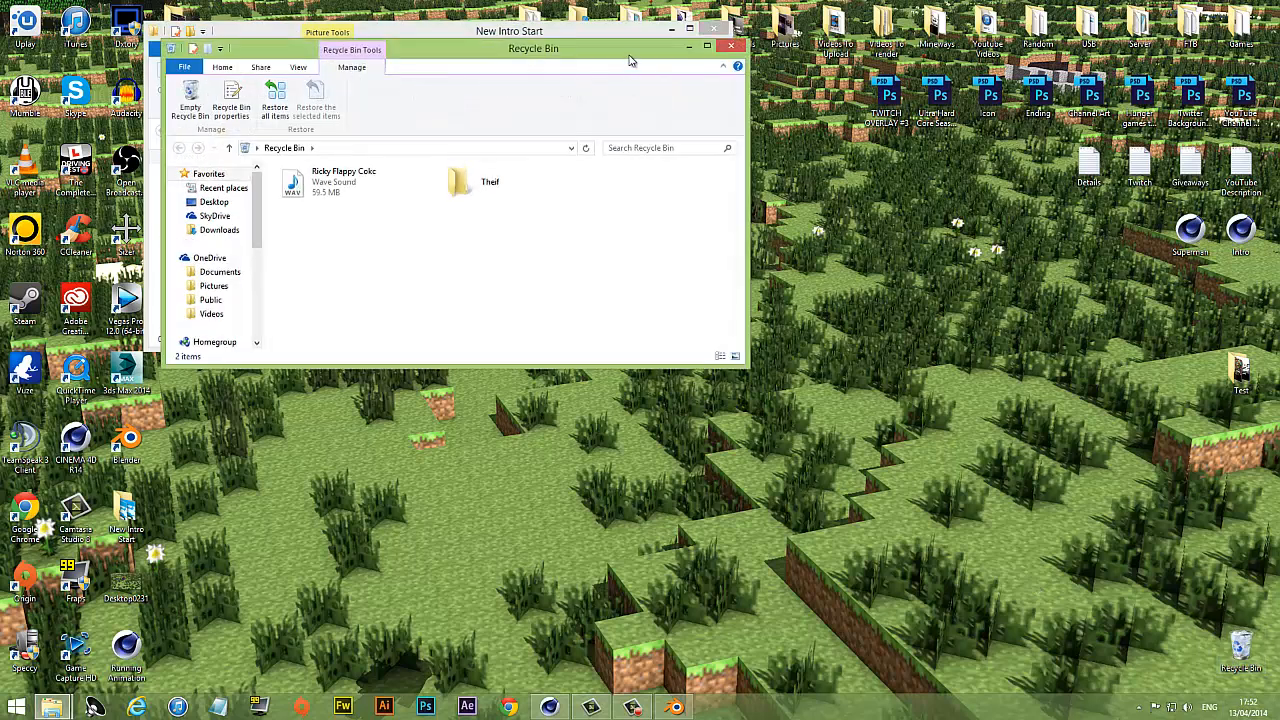
click(731, 46)
click(716, 29)
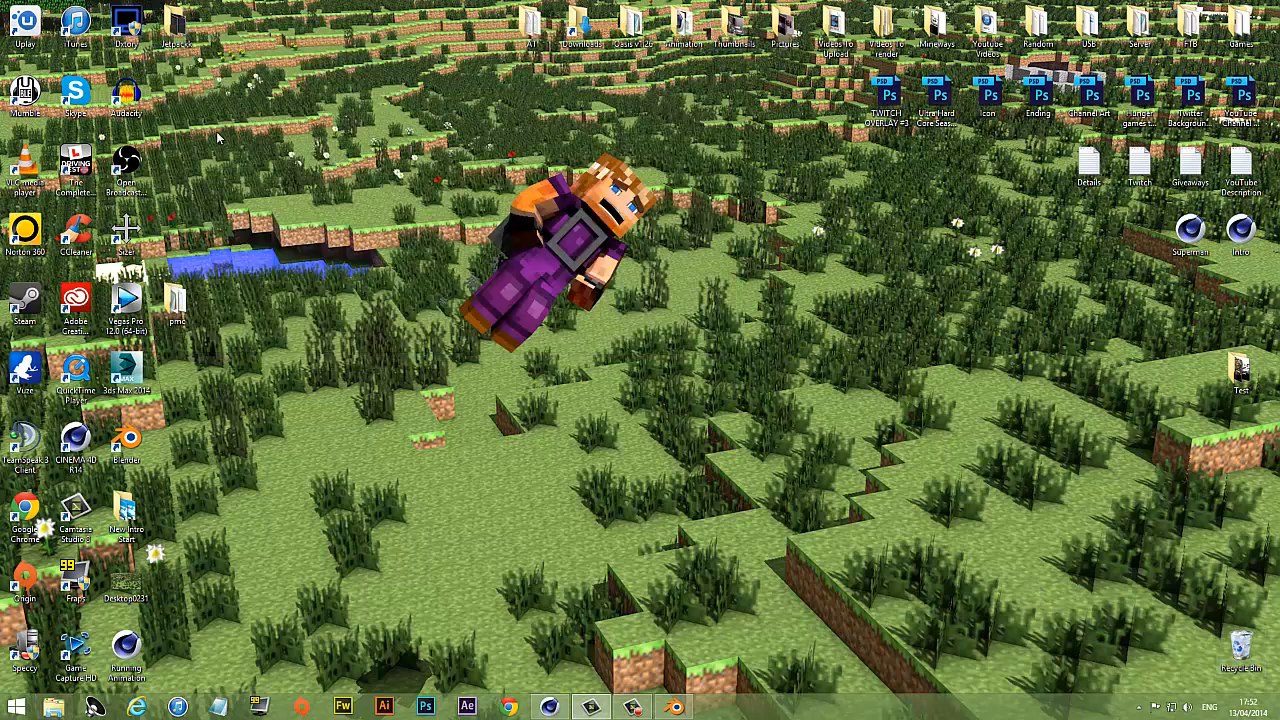
Step: Return to Blender and quit it without saving the changes
click(674, 707)
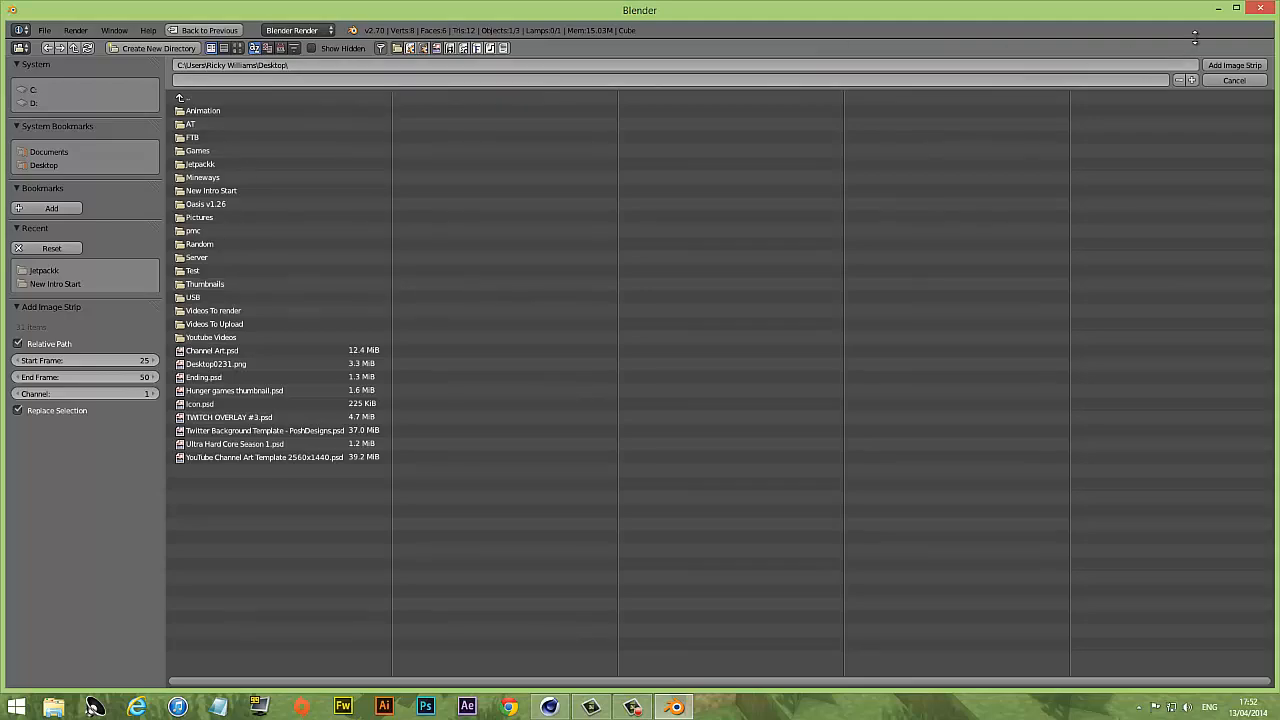
click(1260, 8)
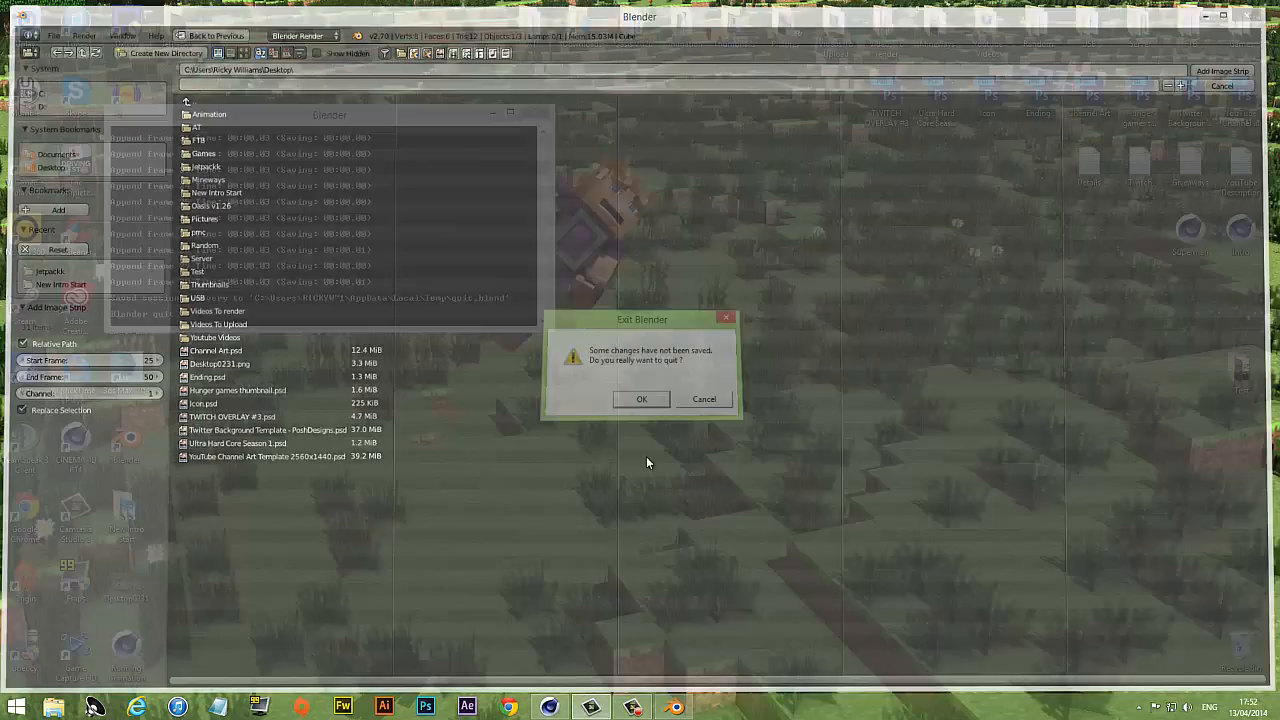
Step: Switch to Cinema 4D, review the Output and Save pages of the render settings, and minimise the program
click(549, 707)
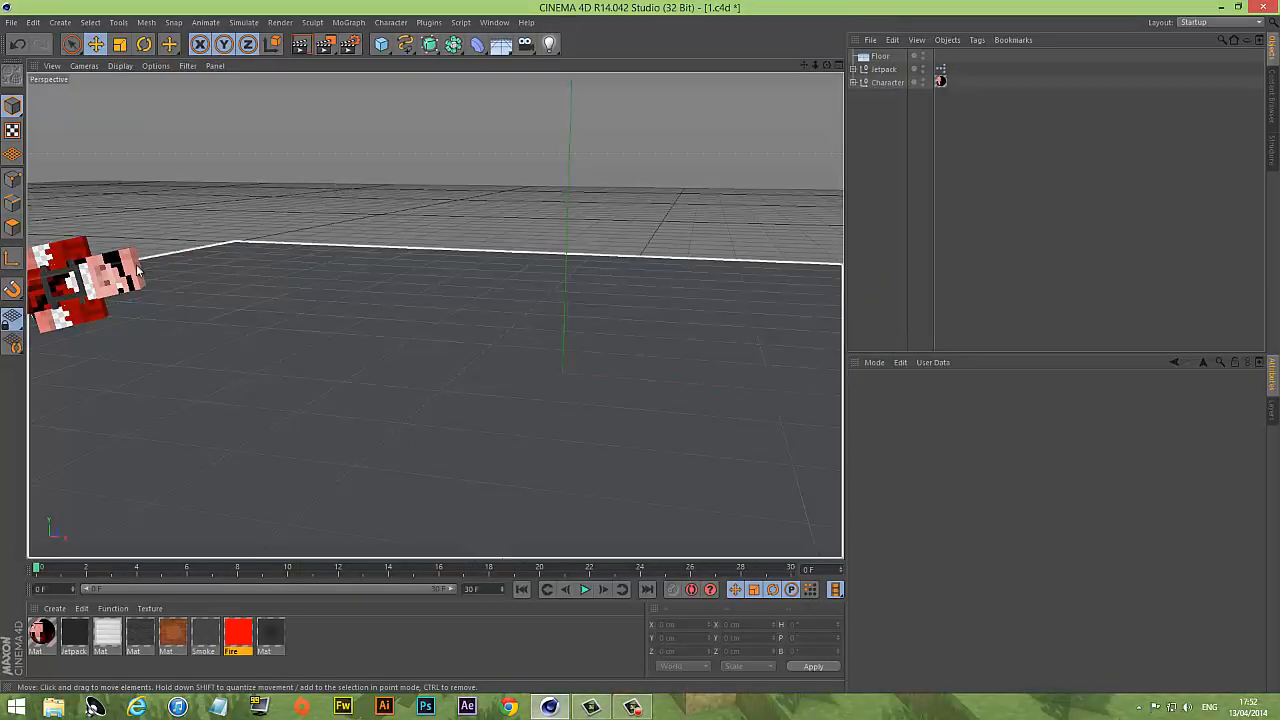
click(349, 44)
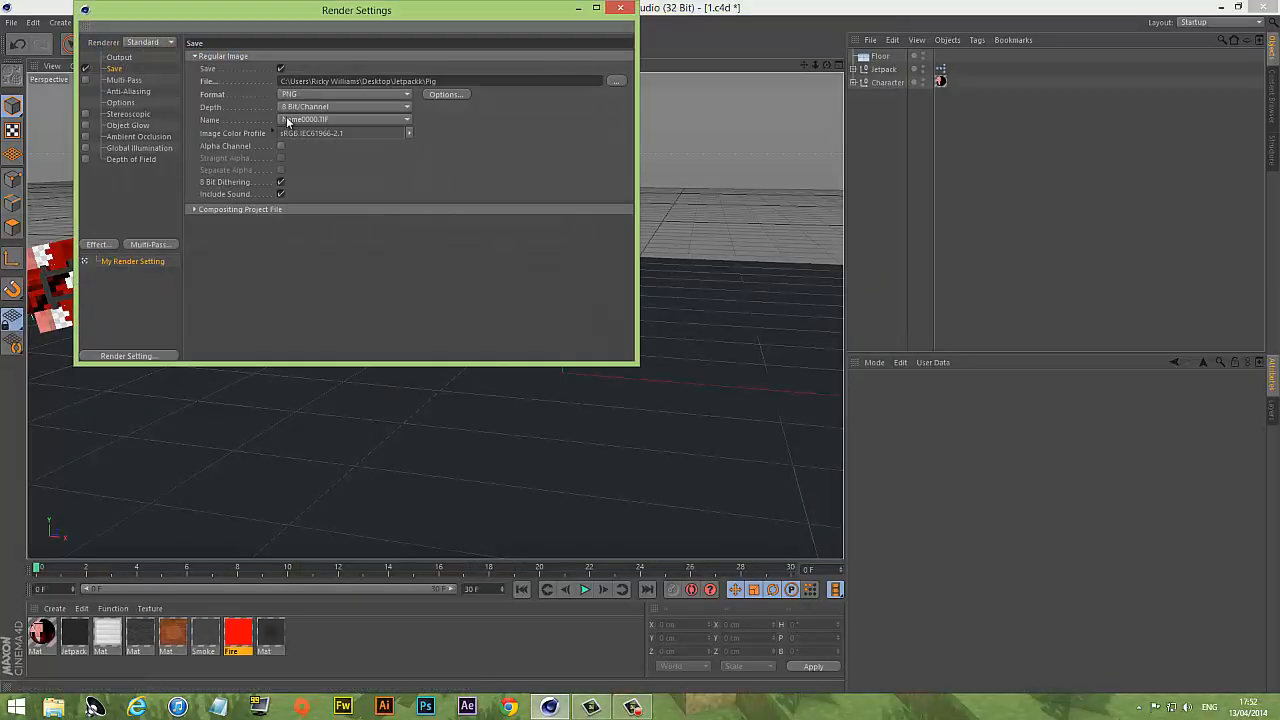
click(119, 57)
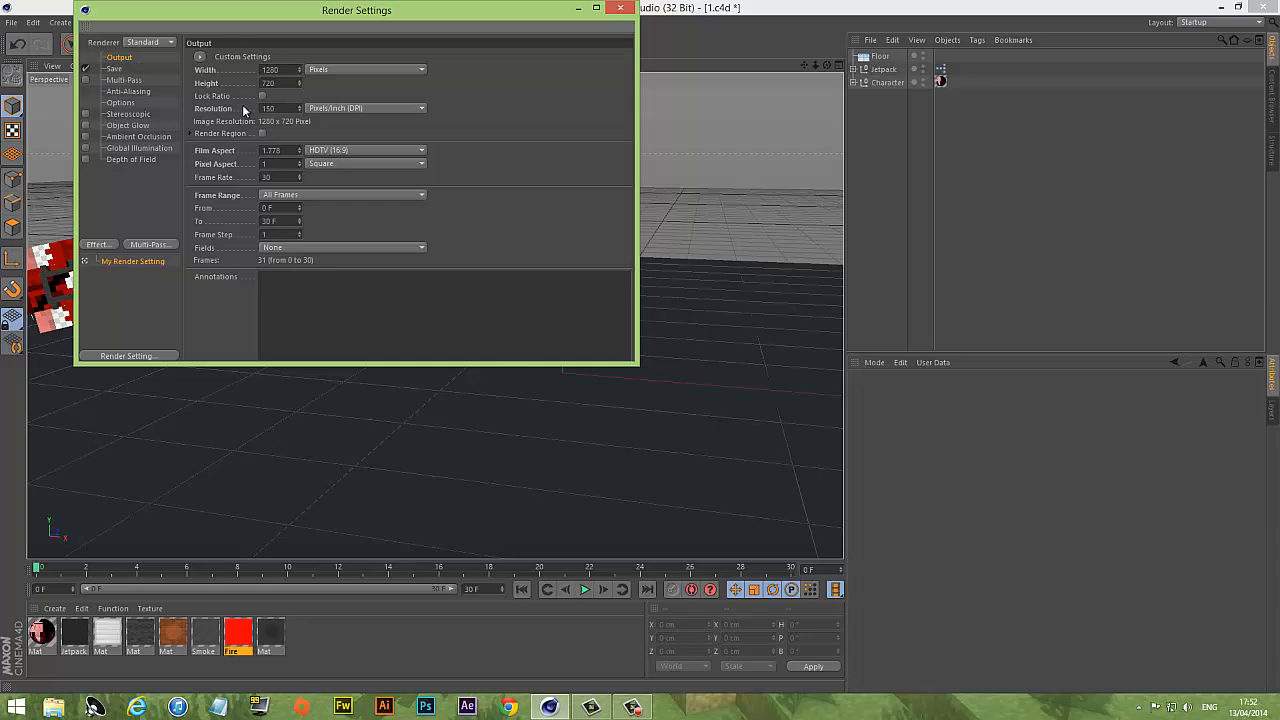
drag(284, 104, 175, 104)
drag(517, 46, 561, 140)
click(175, 177)
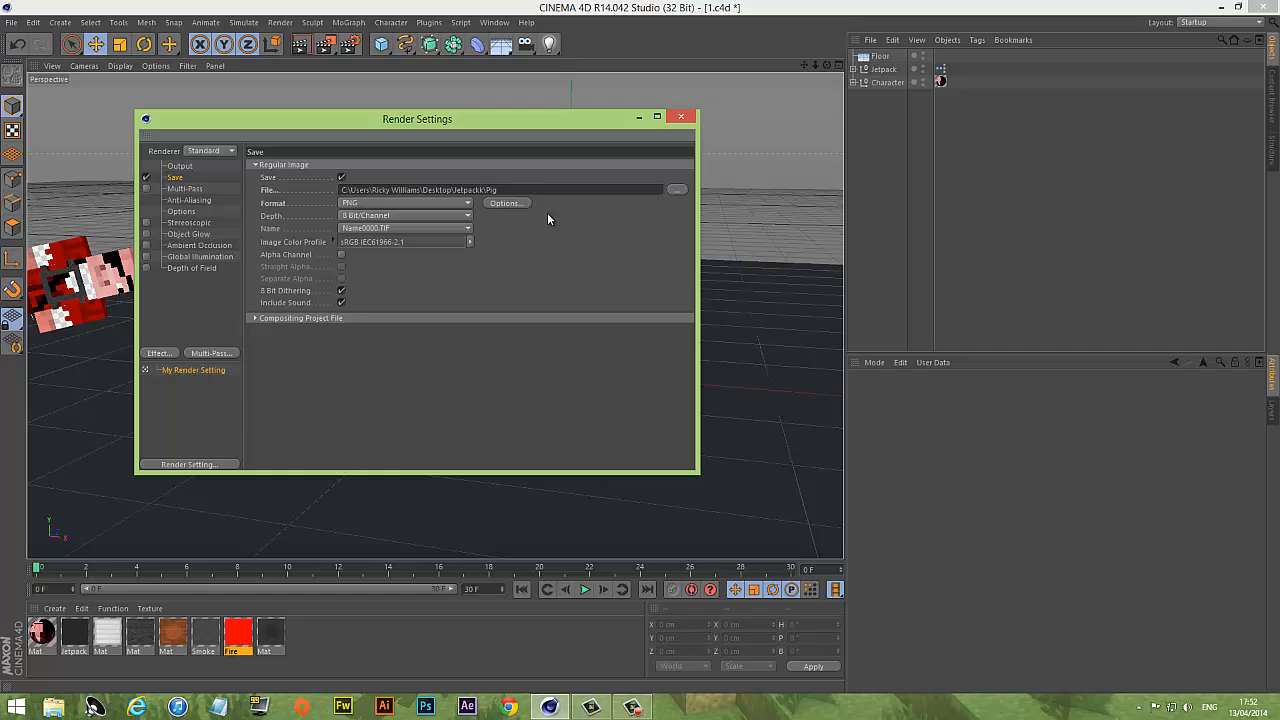
click(681, 116)
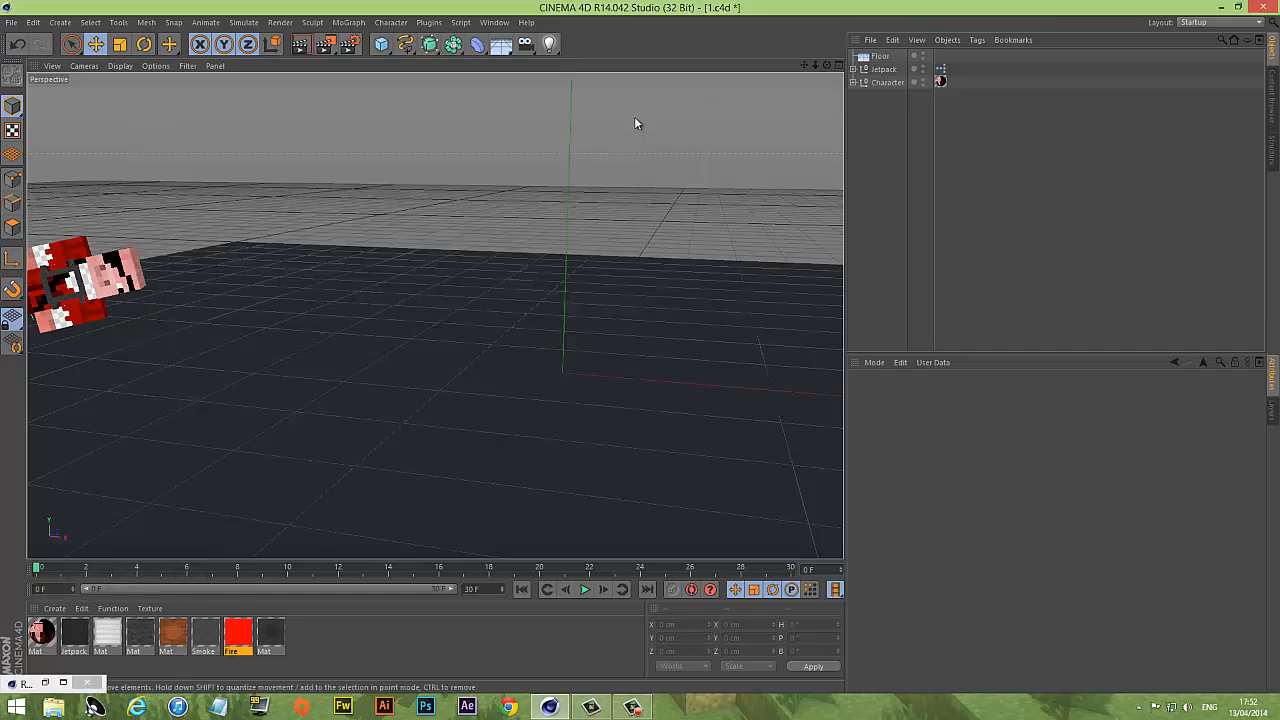
click(1219, 7)
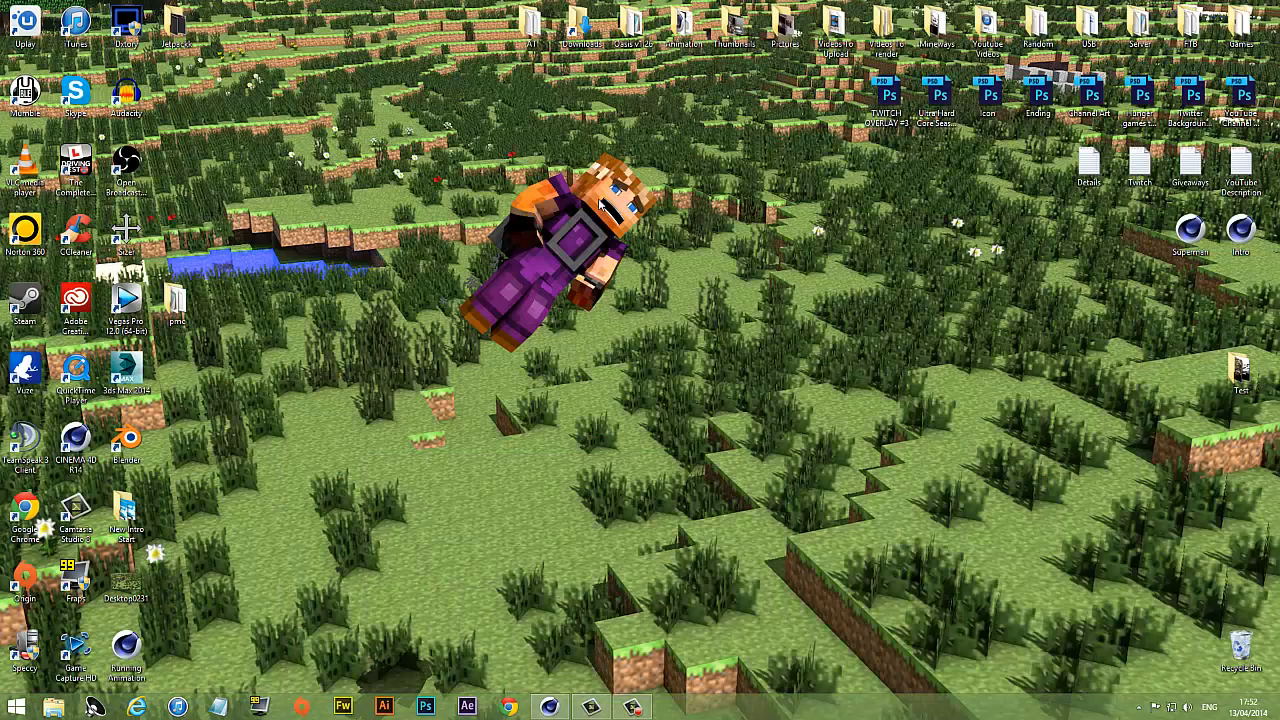